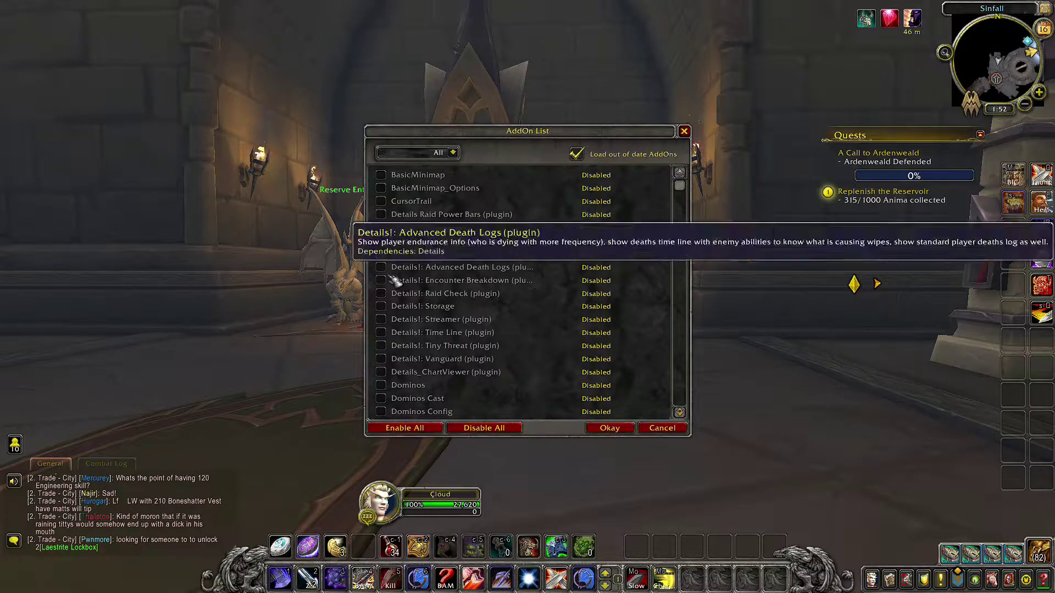
- Tick Dominos and its Cast, Config, Extras, Progress and Roll modules, then reload the UI
scroll(396, 286, down, 5)
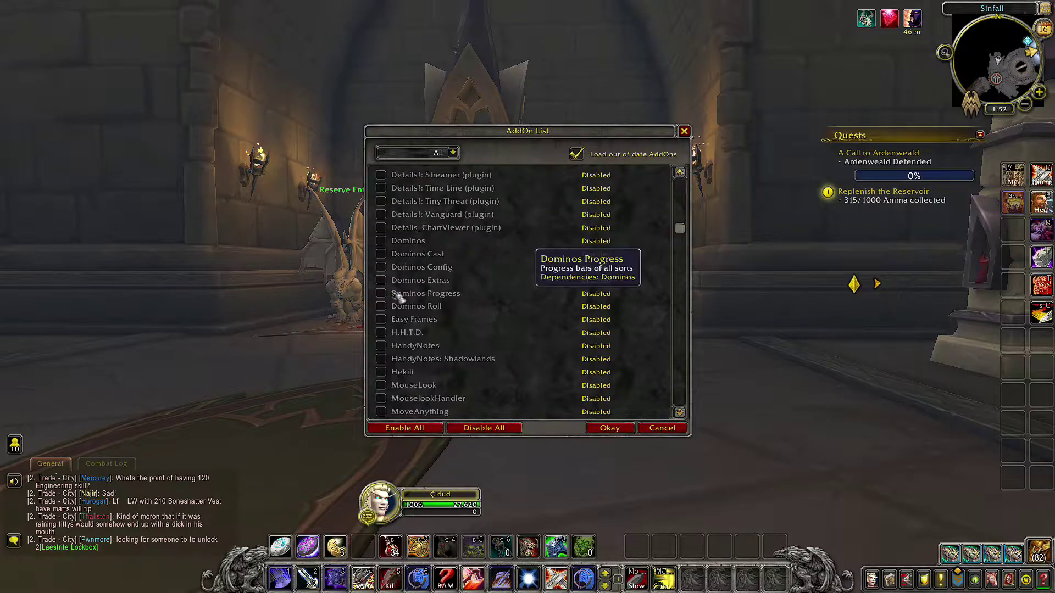
click(382, 241)
click(381, 254)
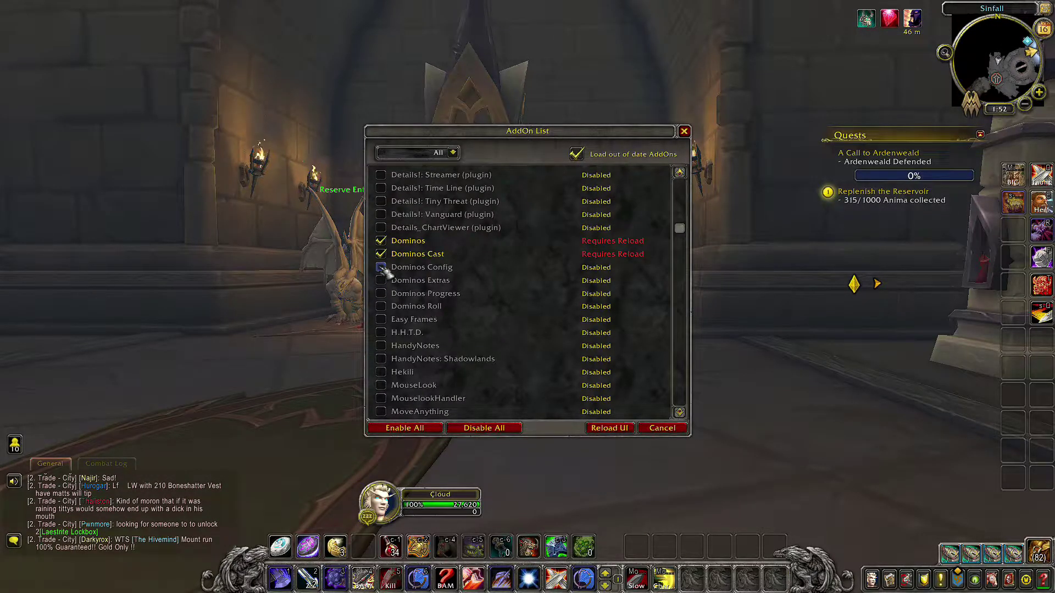
click(381, 268)
click(381, 280)
click(382, 294)
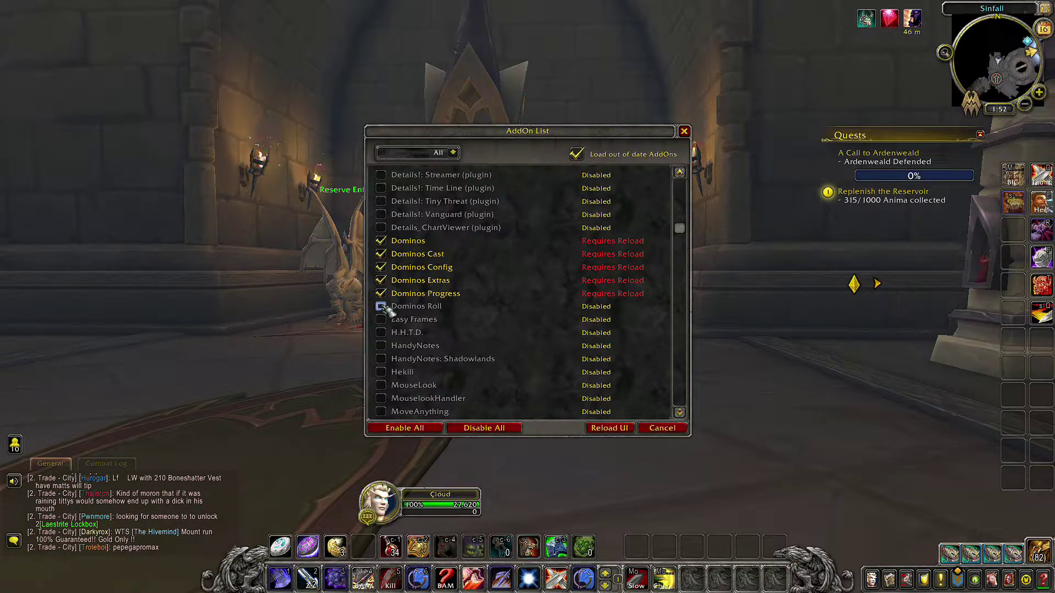
click(381, 307)
click(616, 431)
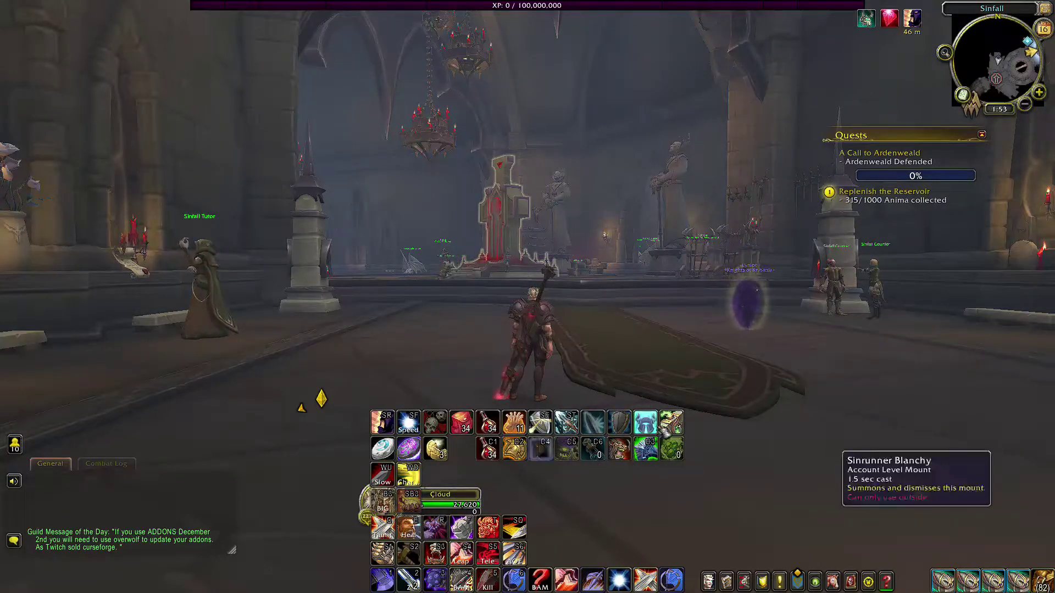
- Enable Easy Frames in the AddOn List and reload the interface
key(Escape)
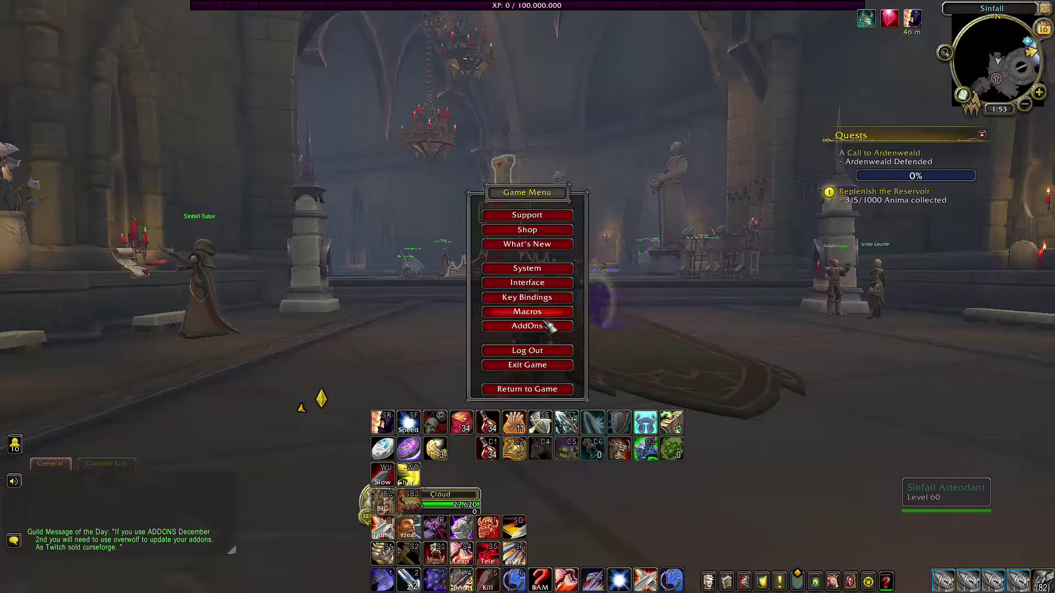
click(527, 327)
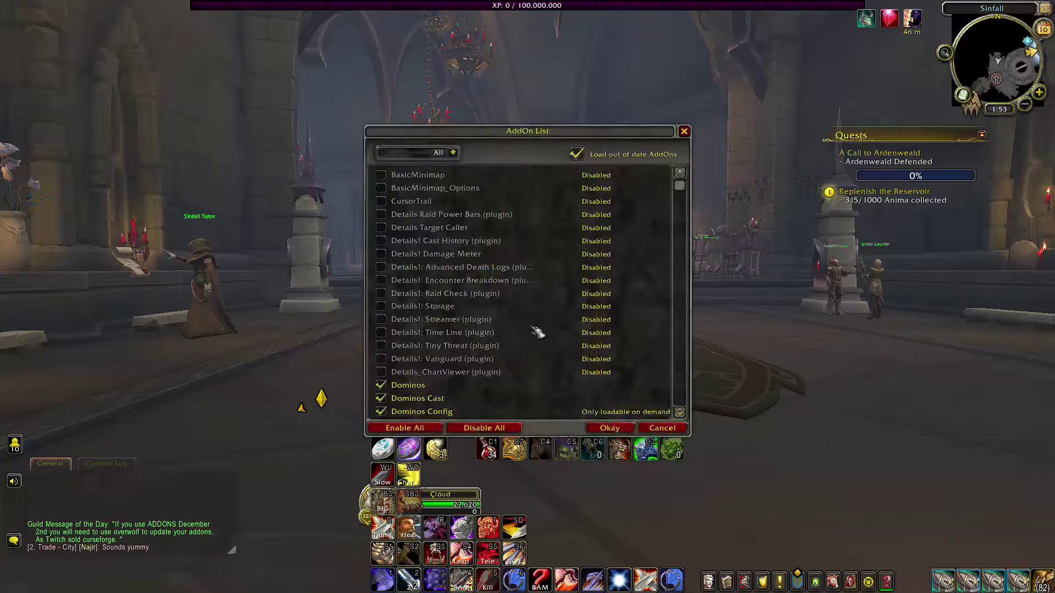
scroll(435, 299, down, 5)
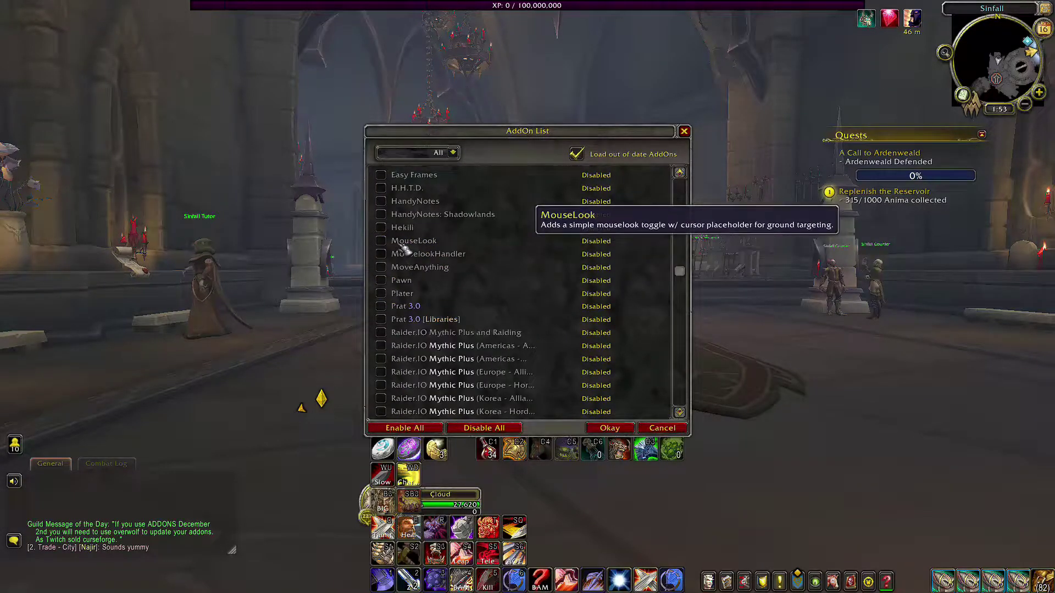
scroll(396, 280, up, 5)
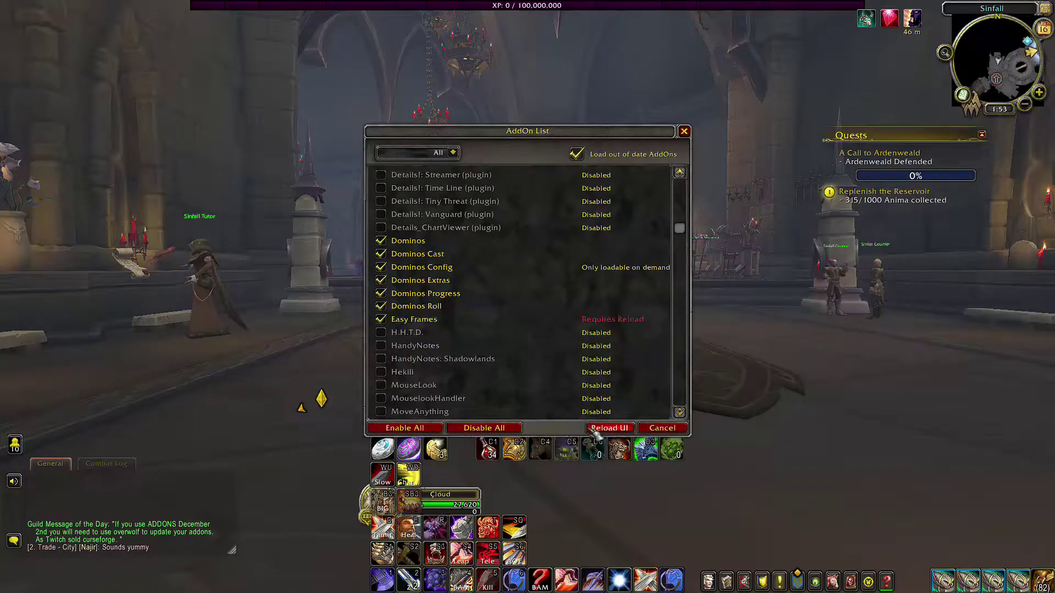
click(608, 428)
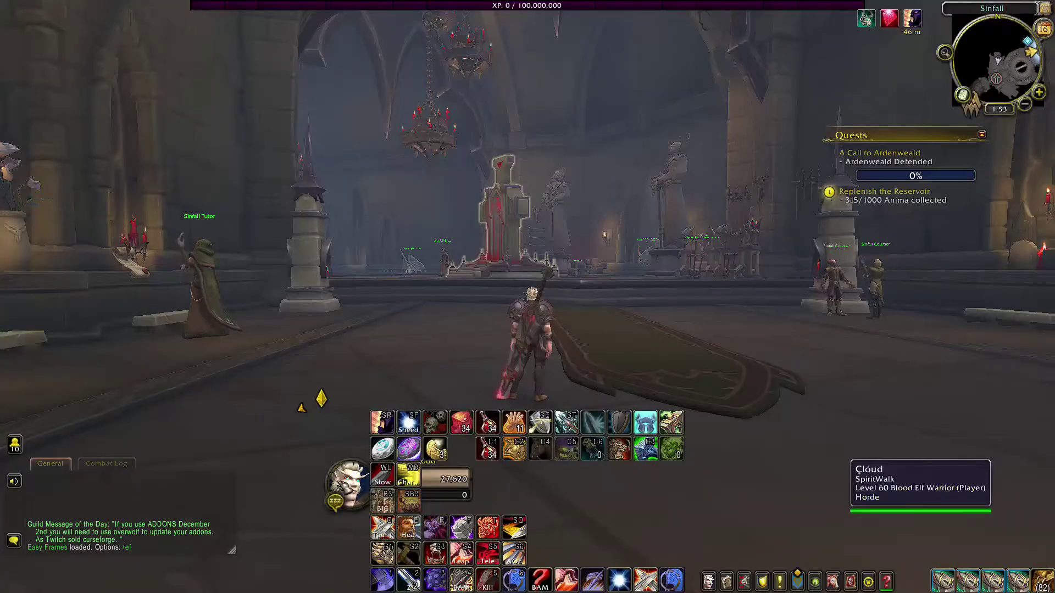
- Drag the player frame to the top-left corner and the target frame beside it
click(351, 489)
drag(351, 489, 41, 48)
drag(715, 486, 330, 47)
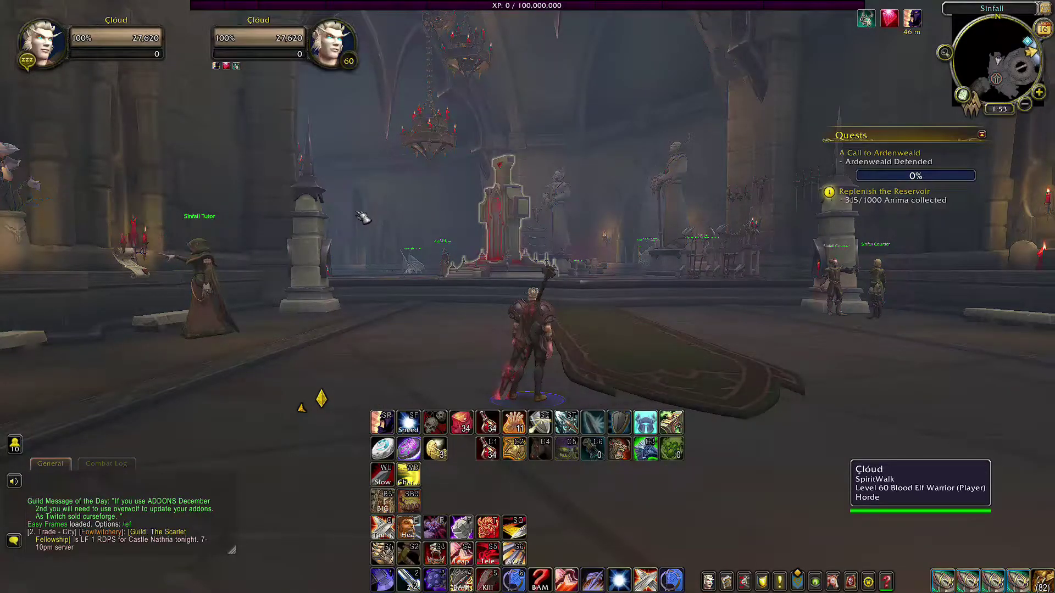
click(321, 317)
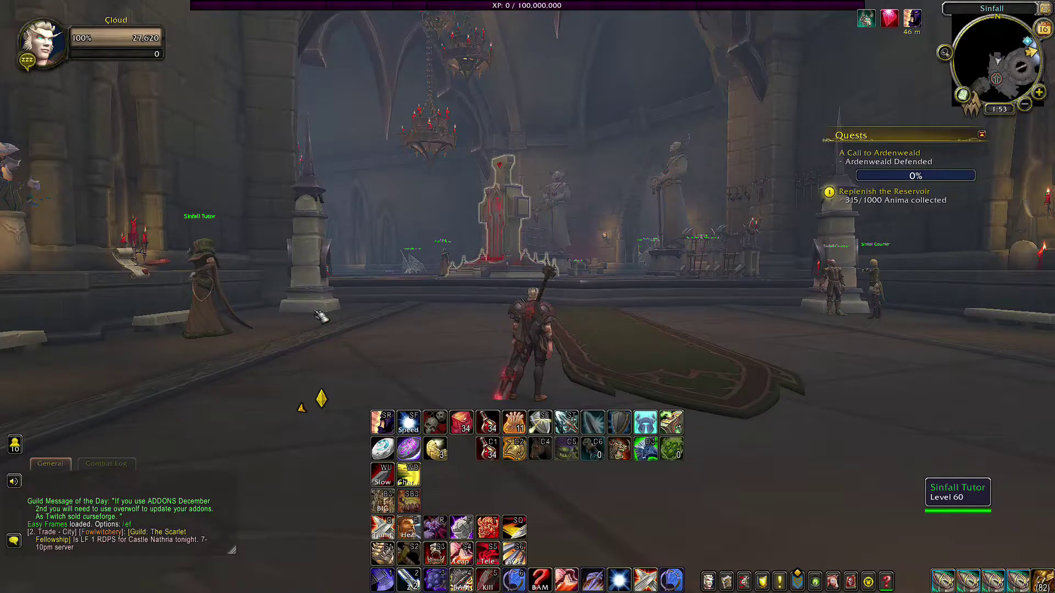
click(530, 329)
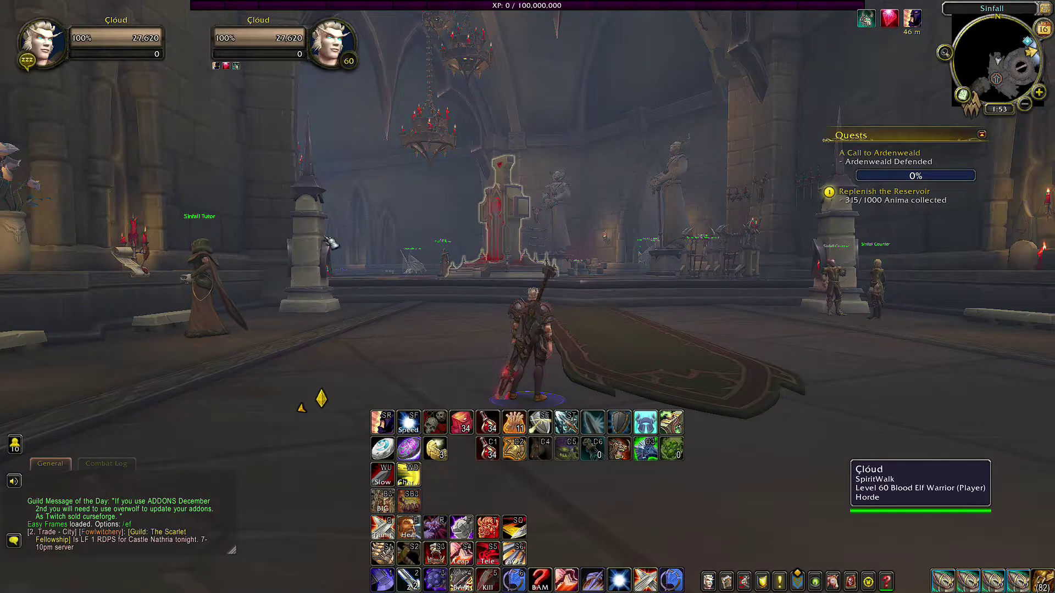
- Clear the target and reopen the AddOn List from the game menu
key(Escape)
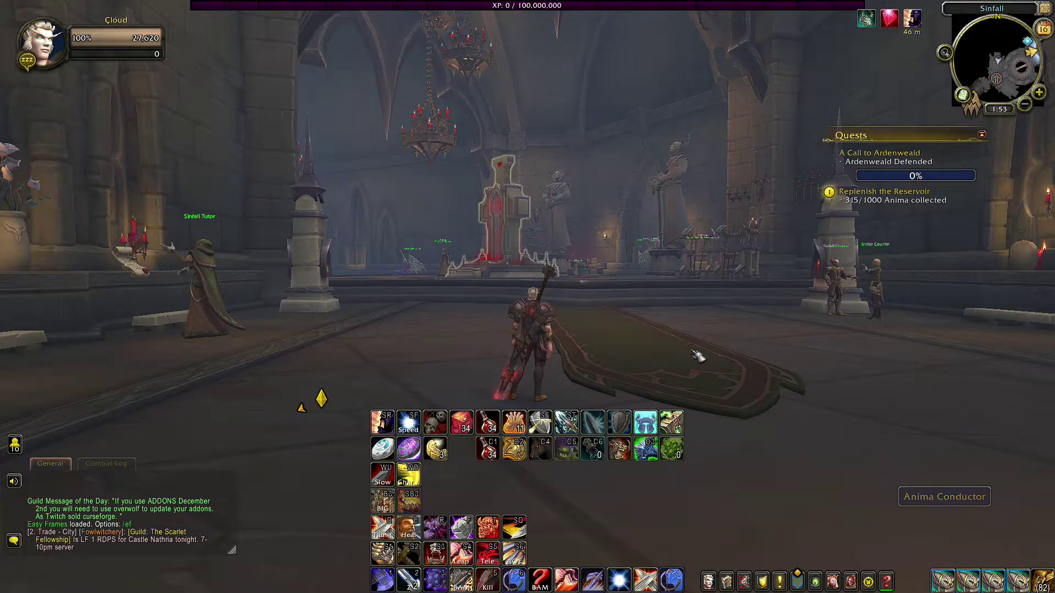
key(Escape)
click(525, 326)
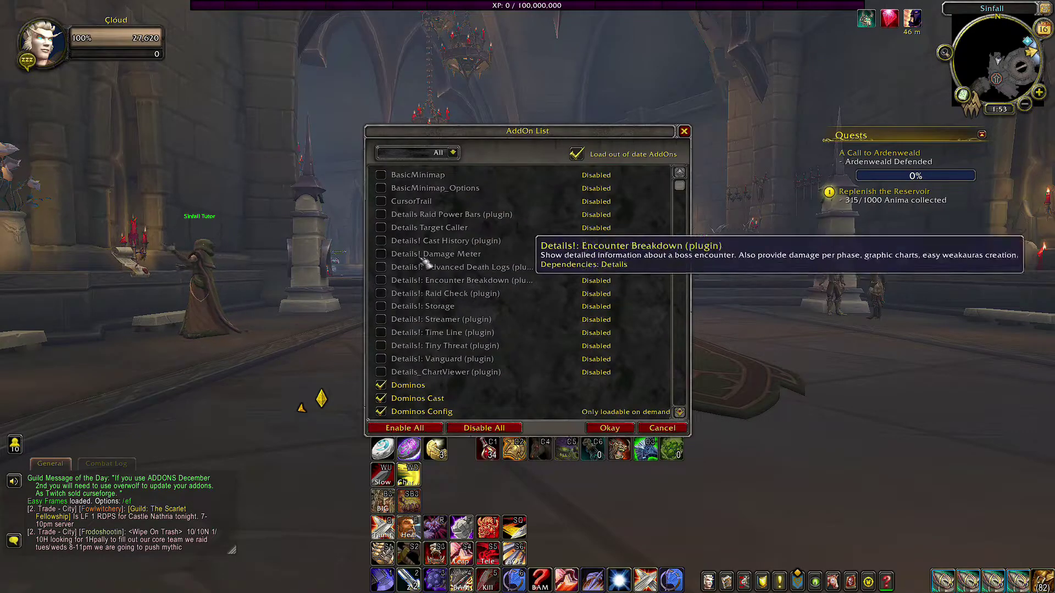
- Enable Details! Raid Power Bars, Target Caller, Cast History, Damage Meter, Encounter Breakdown, Death Logs and Raid Check
click(381, 214)
click(381, 227)
click(380, 240)
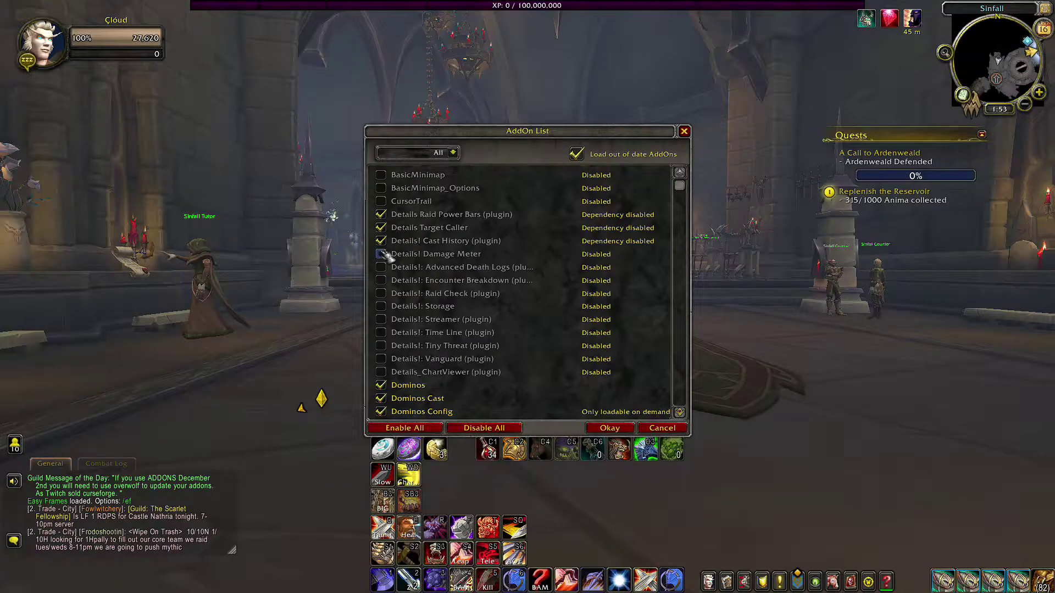
click(380, 253)
click(381, 281)
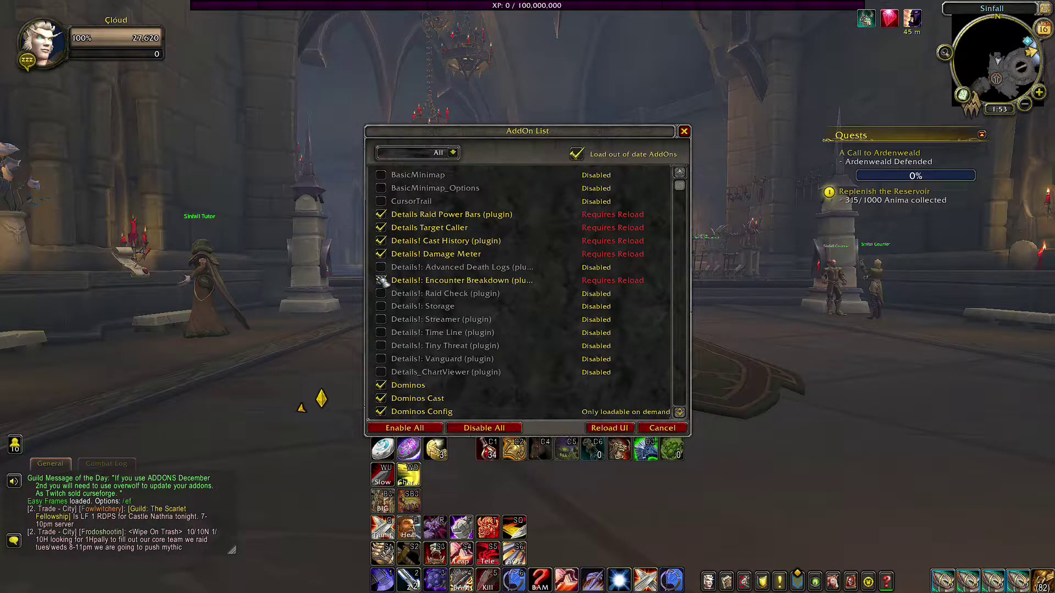
click(381, 267)
click(381, 293)
- Enable Details! Storage, Streamer, Time Line, Tiny Threat, Vanguard and ChartViewer, then reload the UI
click(380, 306)
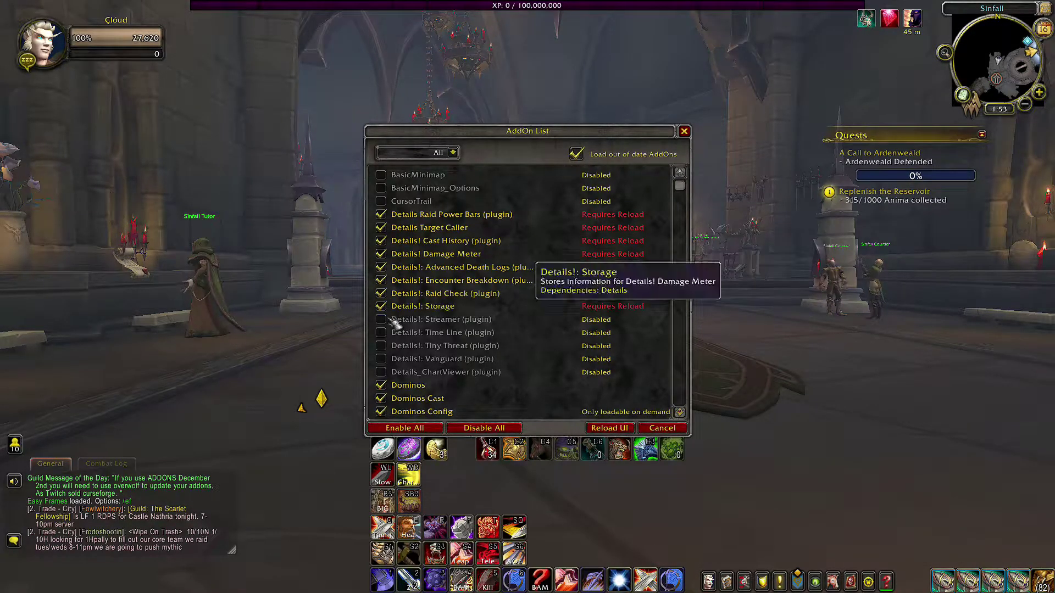
click(381, 319)
click(381, 333)
click(381, 346)
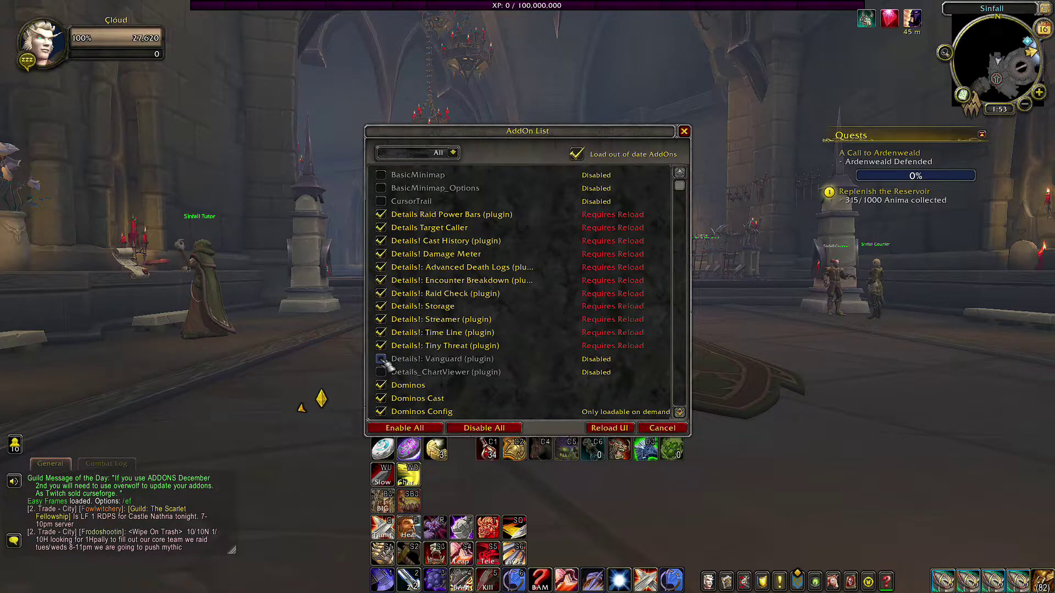
click(381, 359)
click(380, 372)
click(605, 428)
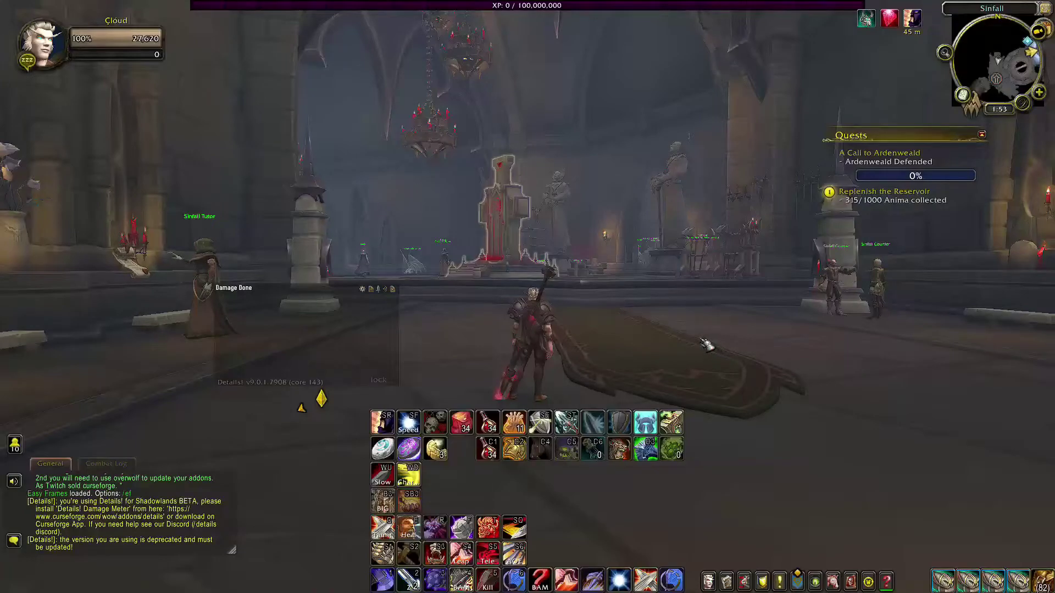
- Drag the Damage Done window to the right side of the screen and bring up the game menu
drag(316, 301, 953, 275)
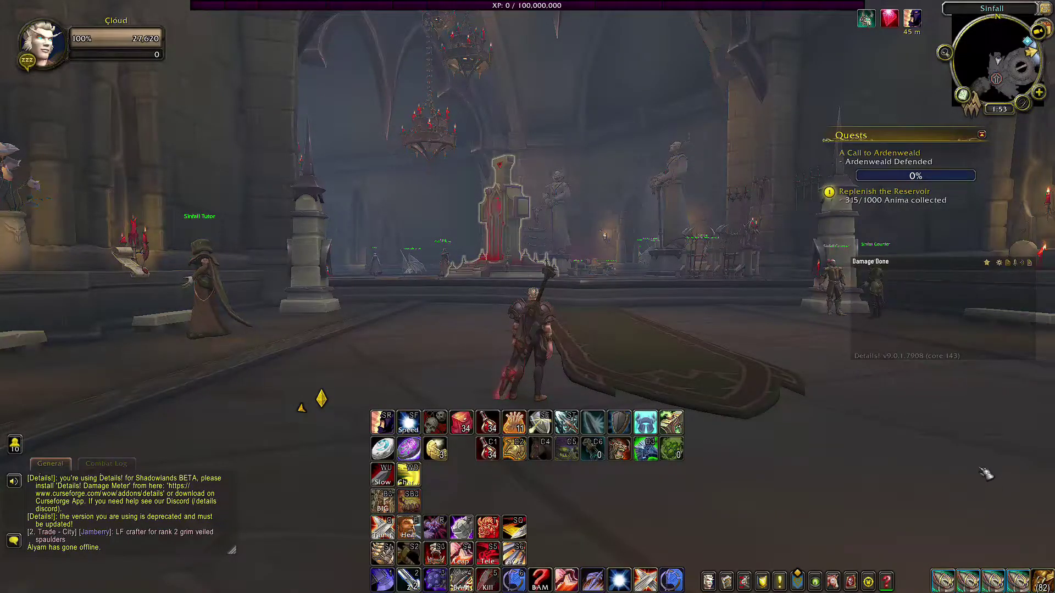
key(Escape)
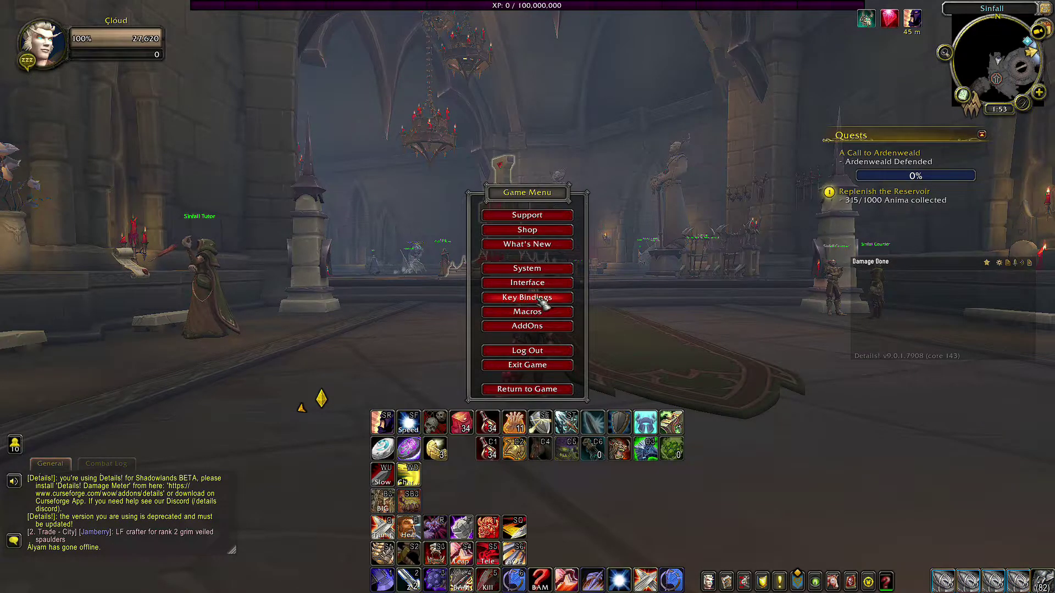
- Enable BasicMinimap and BasicMinimap_Options in the AddOn List and reload the interface
click(528, 326)
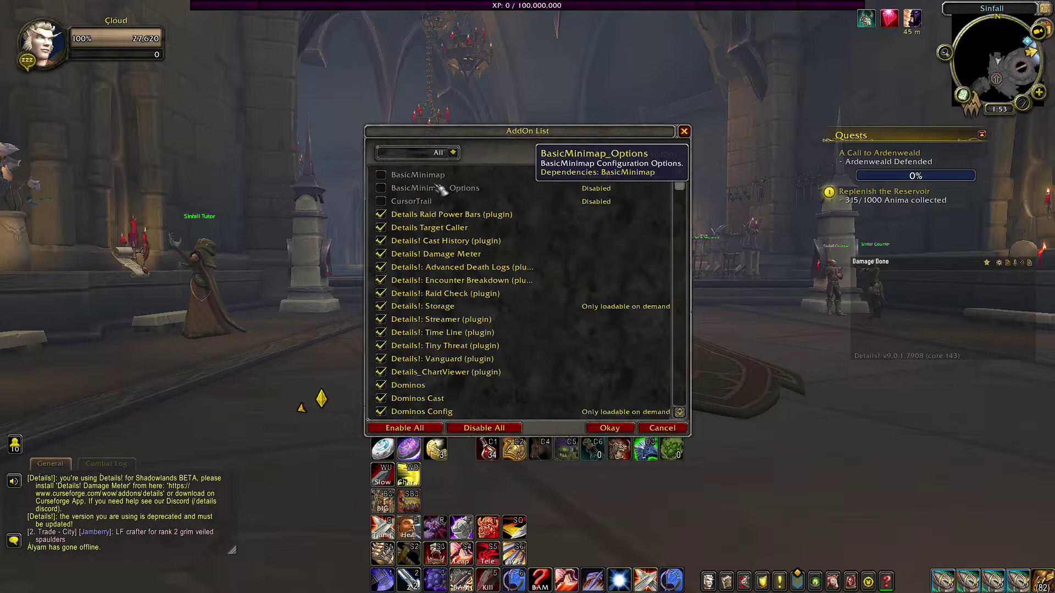
click(381, 174)
click(381, 188)
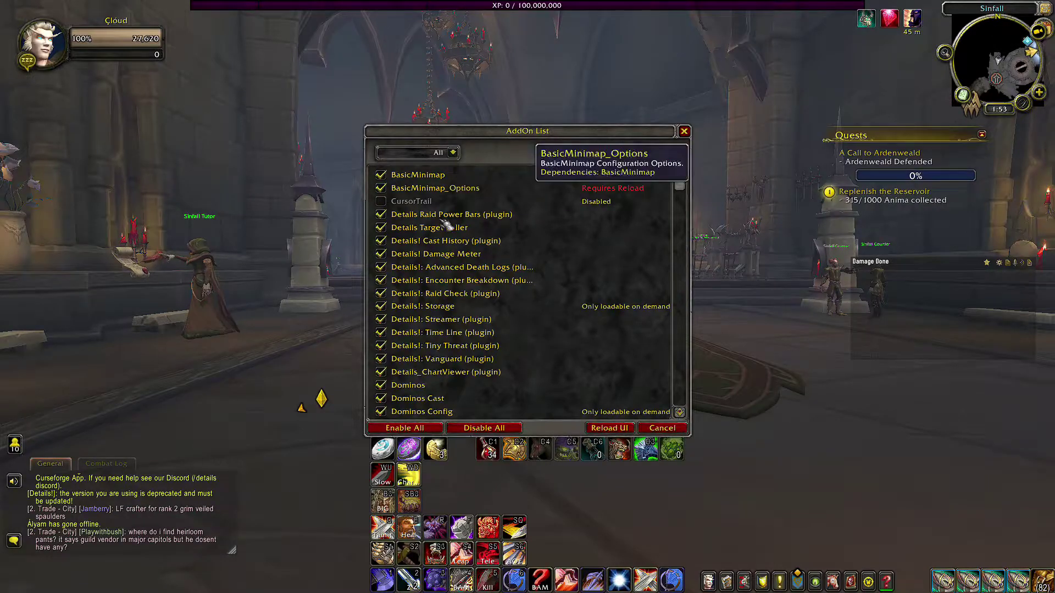
click(609, 428)
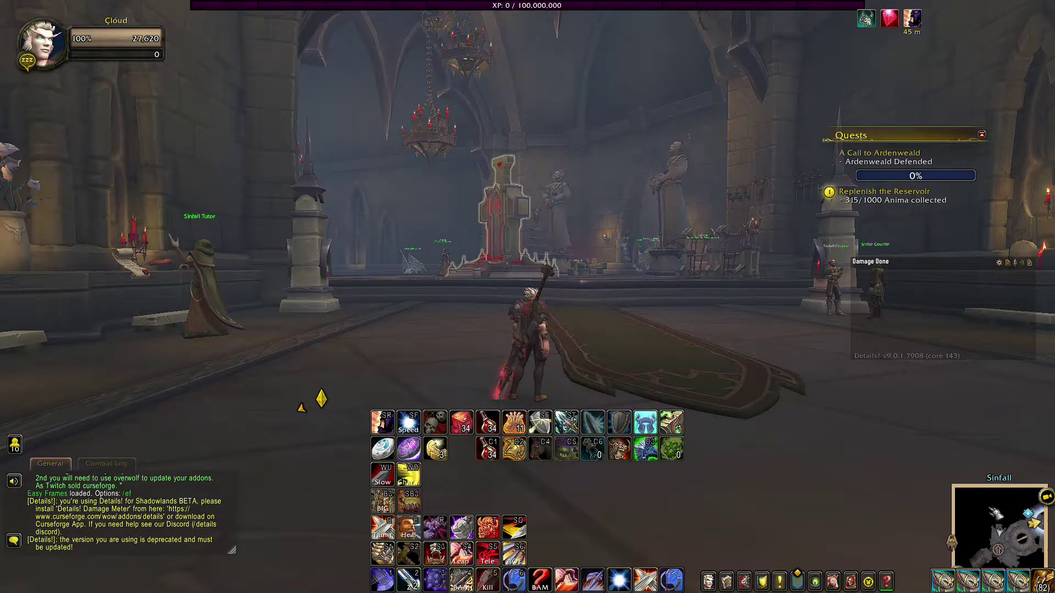
- Open and close the event calendar, then bring up Interface options from the game menu
click(1046, 496)
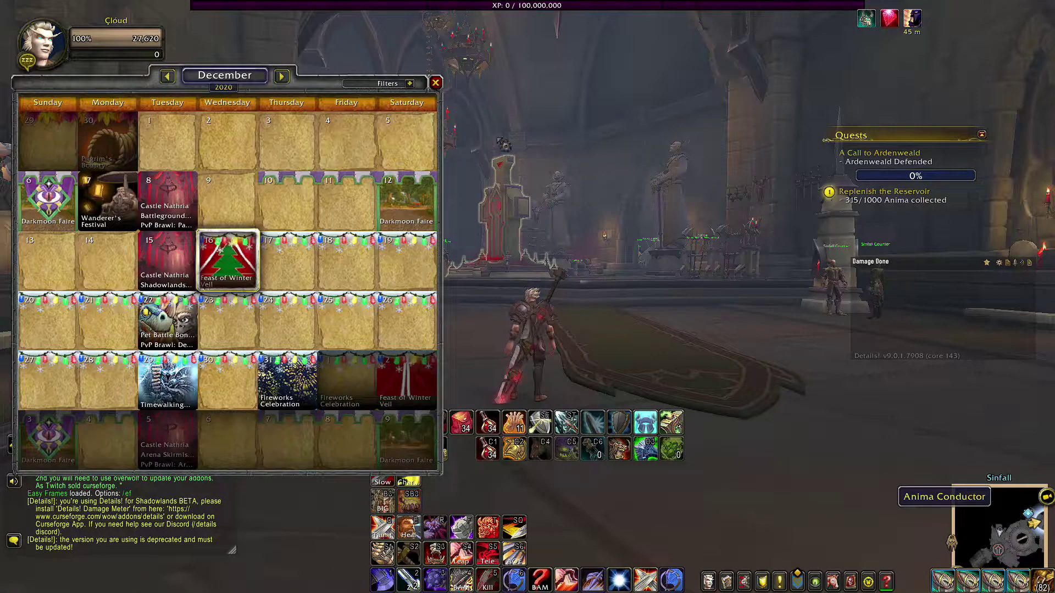
click(435, 83)
key(Escape)
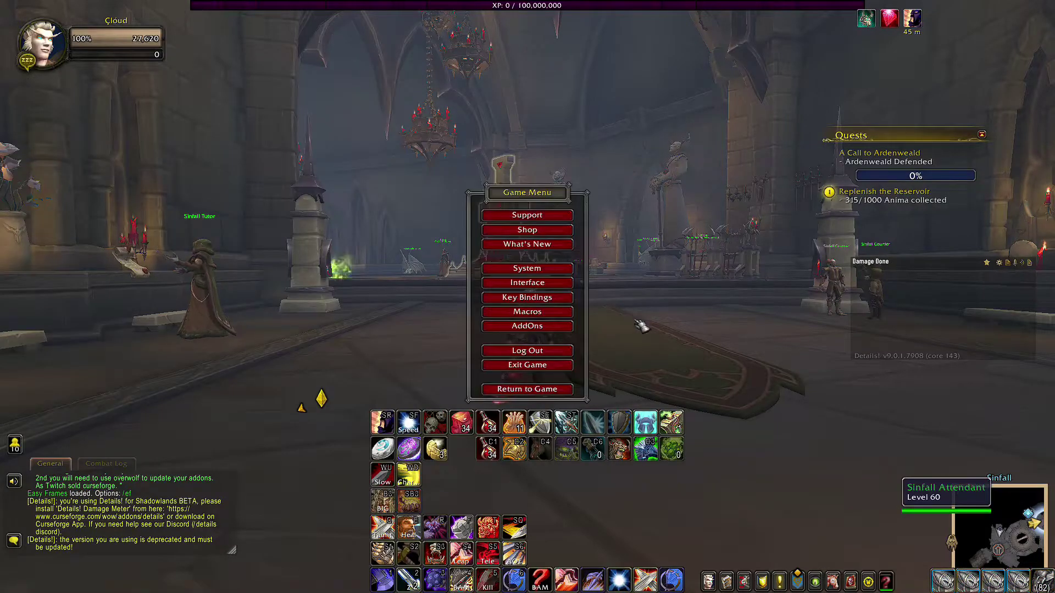
click(551, 285)
- In Easy Frames' Player settings, try Class portraits, then set the player portrait back to Default
click(324, 102)
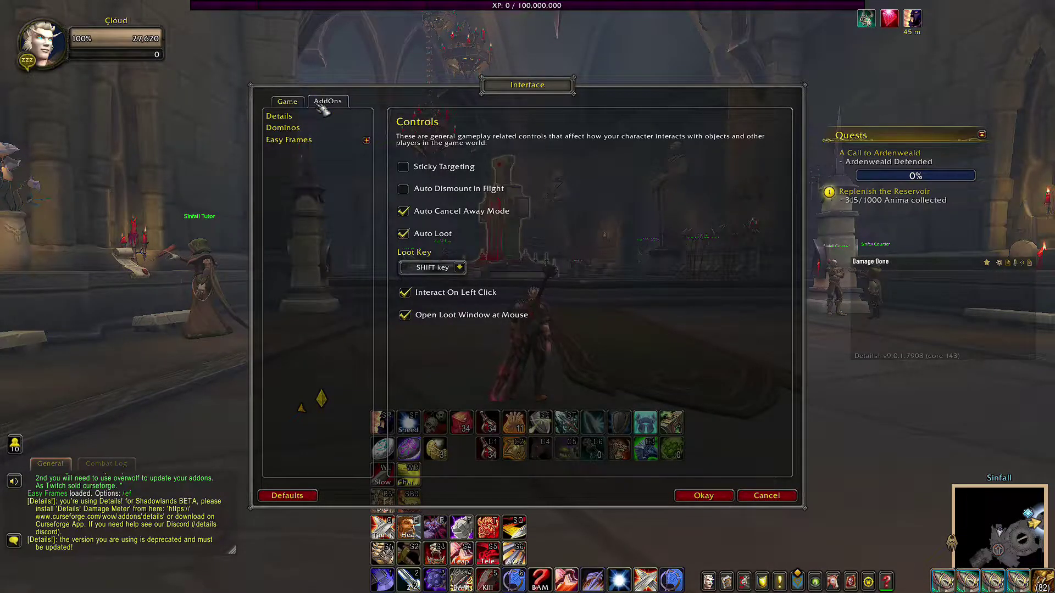
click(323, 142)
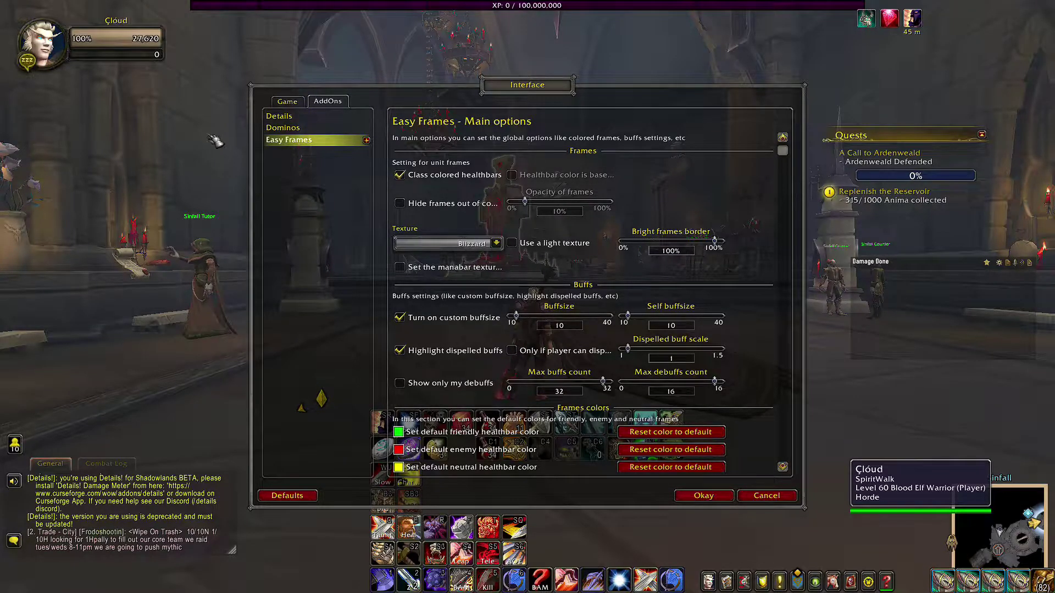
click(367, 140)
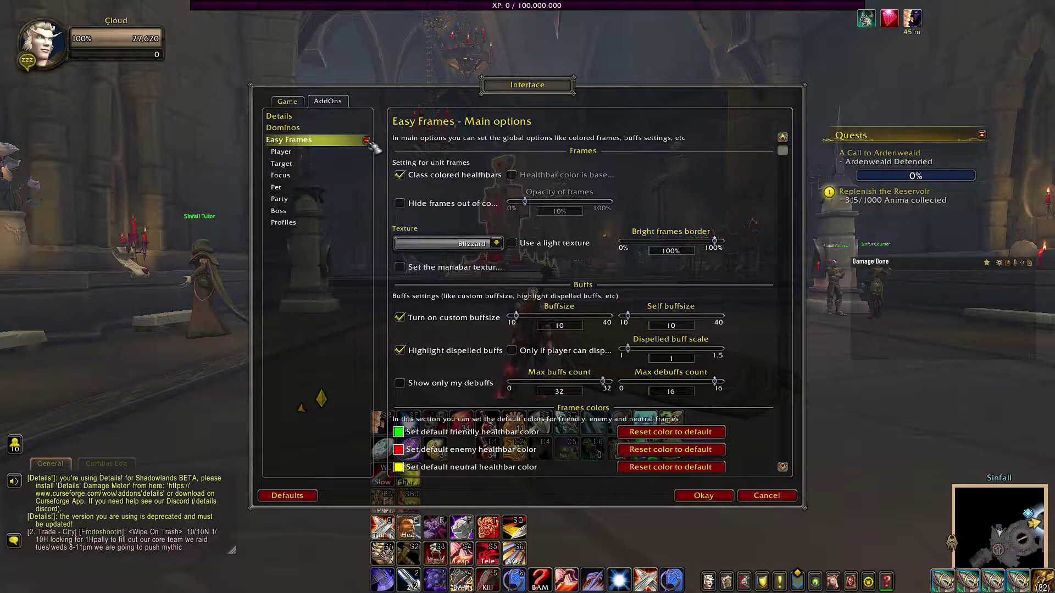
click(318, 153)
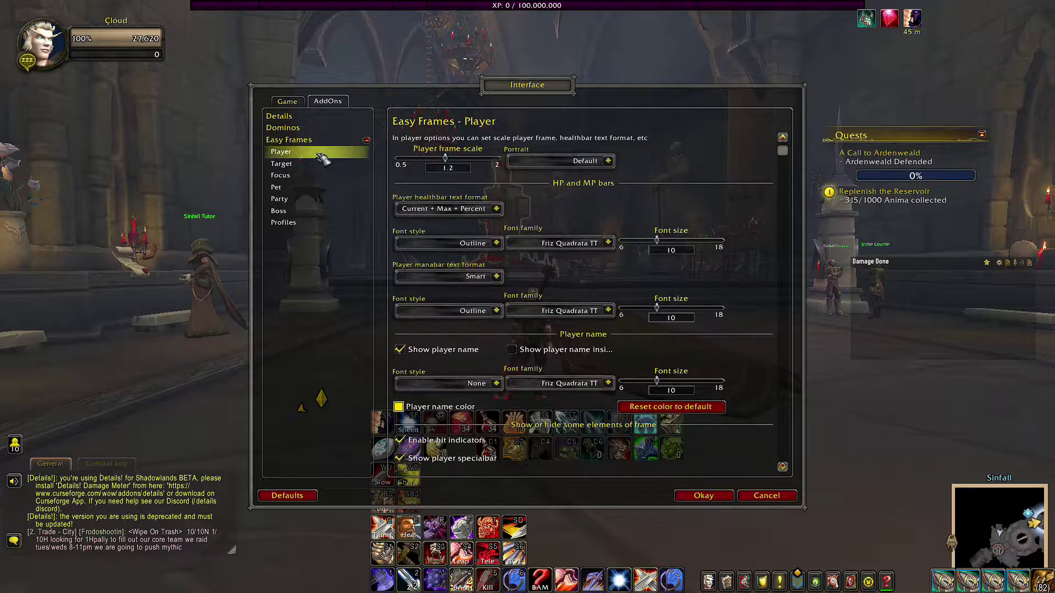
click(616, 160)
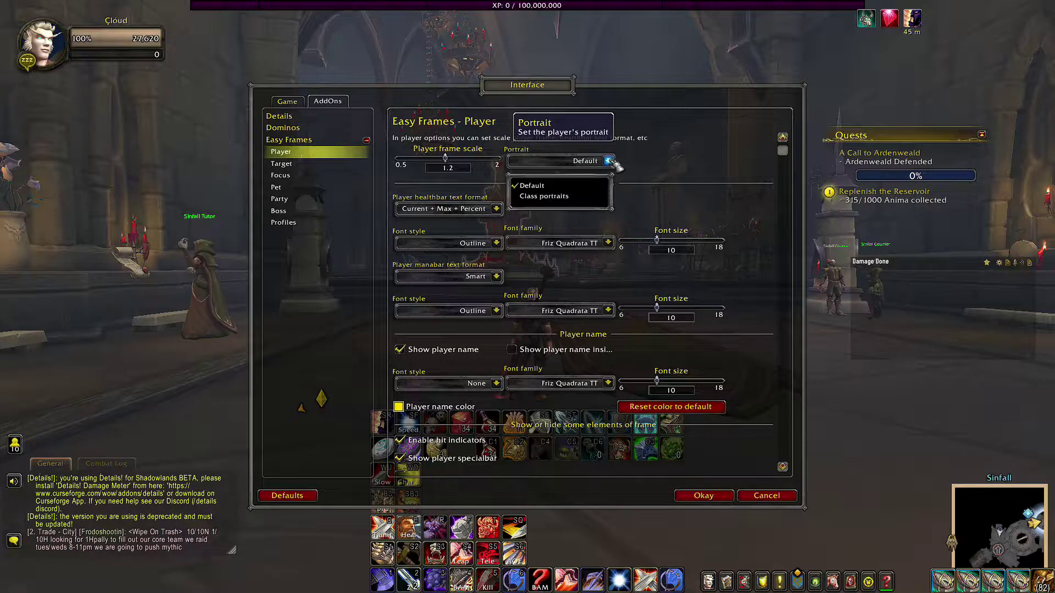
click(568, 195)
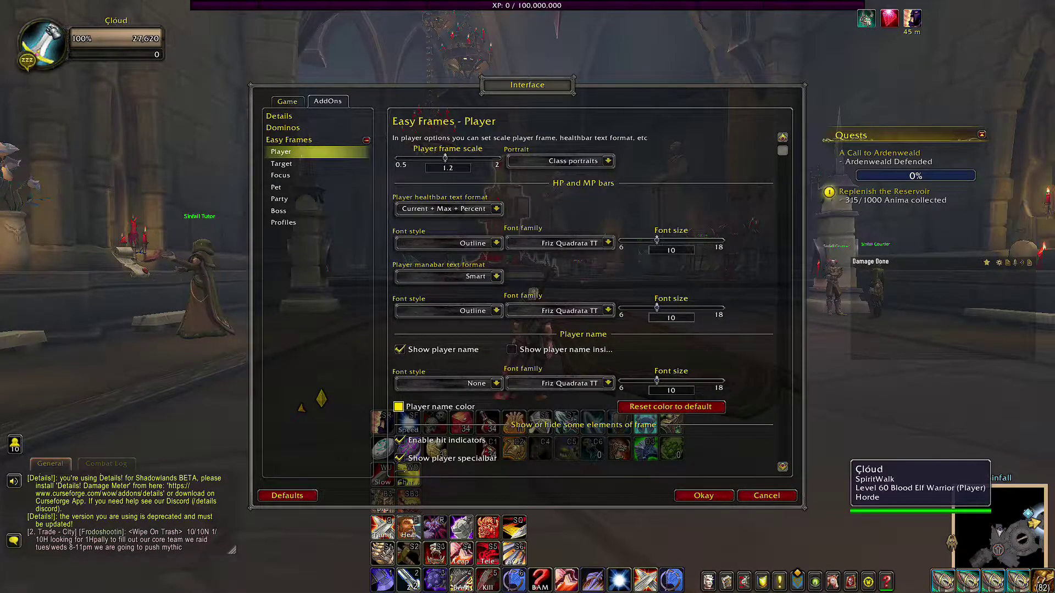
click(607, 161)
click(556, 185)
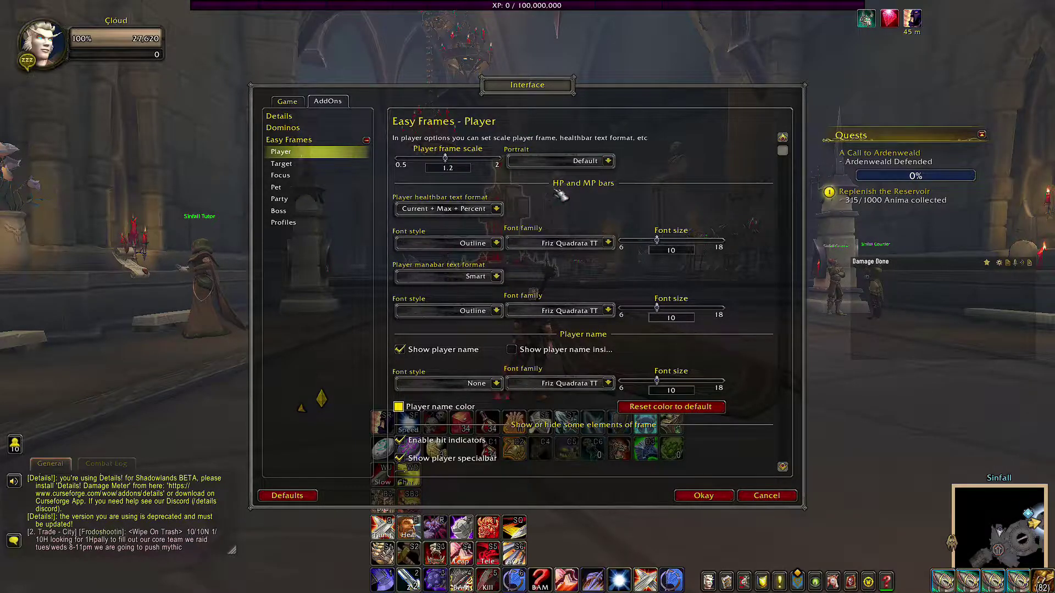
- Preview the Target frame with Class portraits, then return the target portrait to Default
click(317, 164)
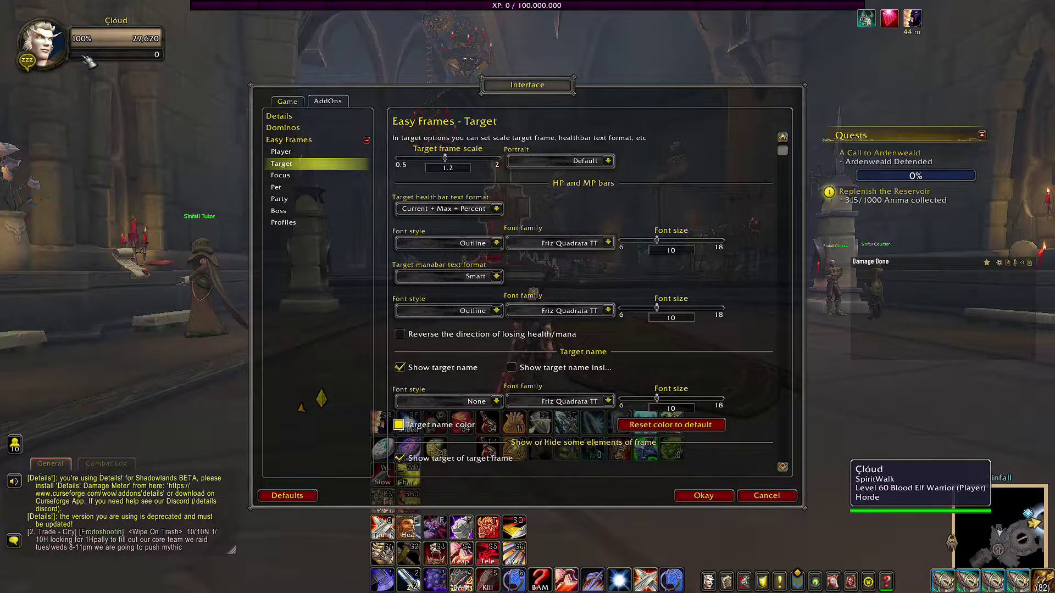
key(F1)
click(607, 160)
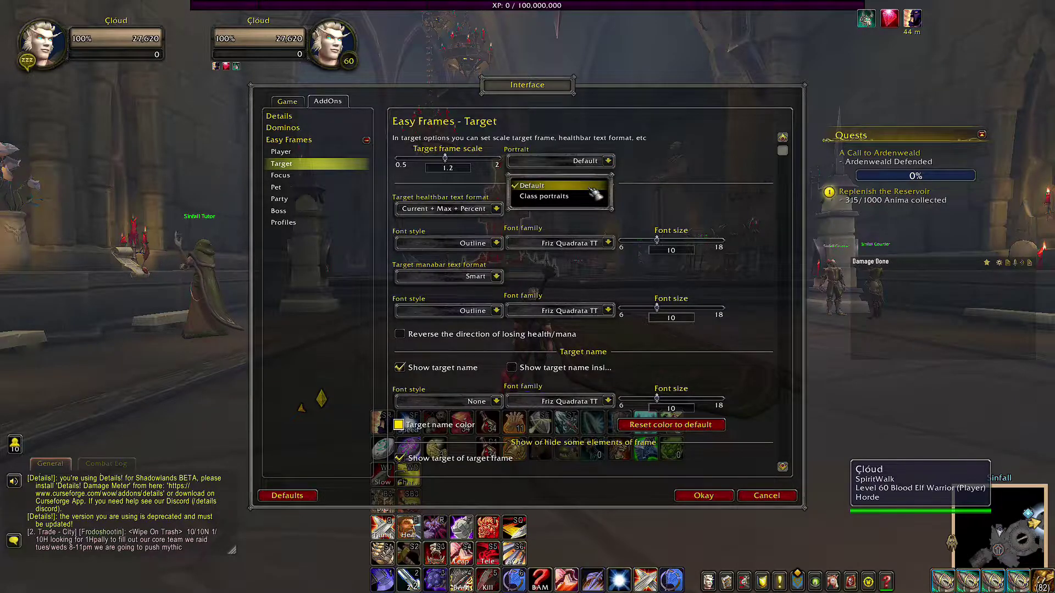
click(584, 196)
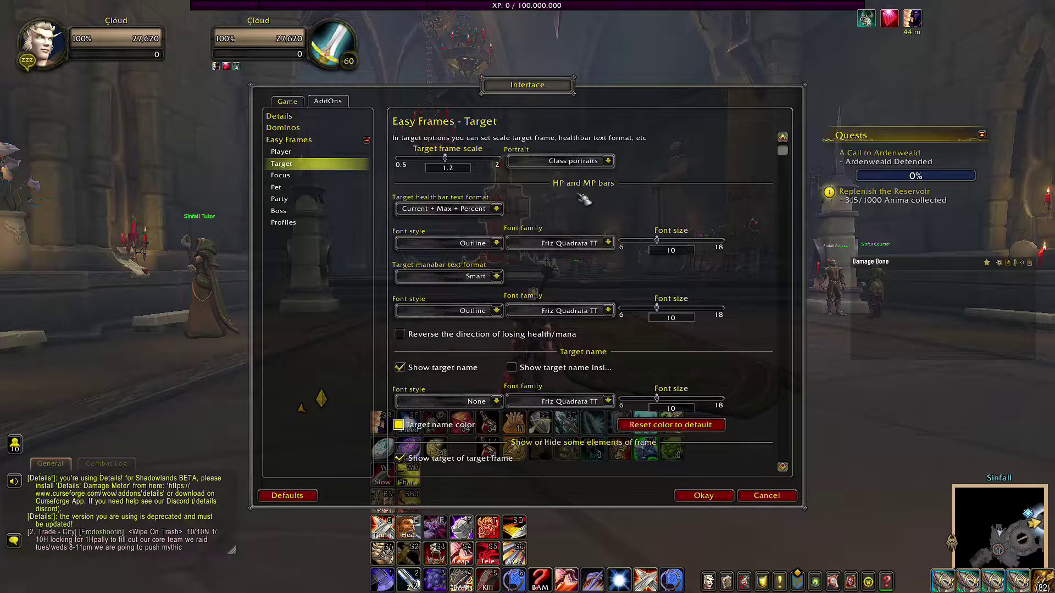
click(607, 160)
click(555, 186)
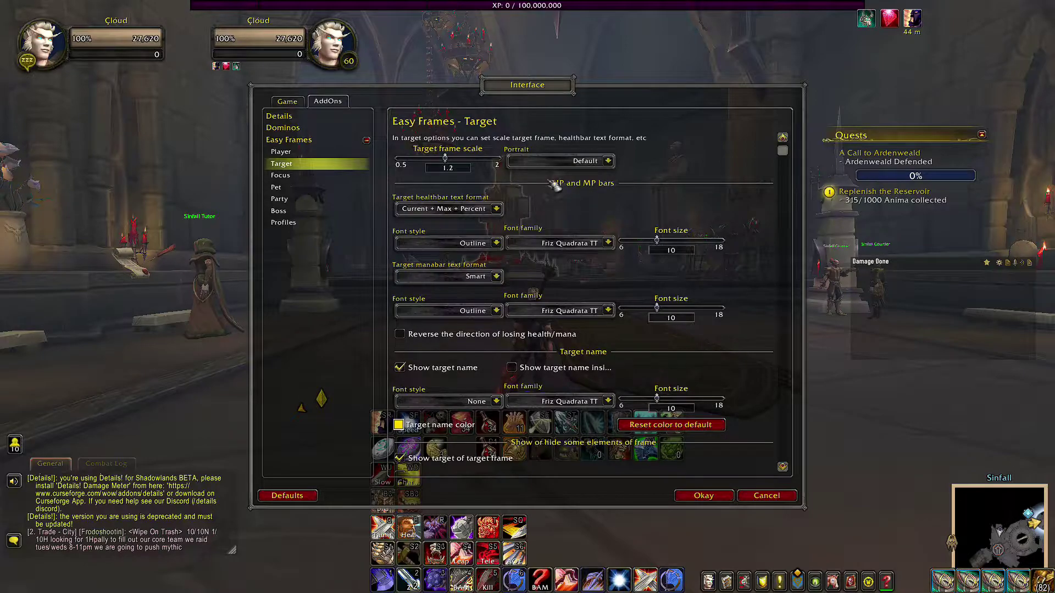
- Look over the Focus and Pet pages and set the party portrait to Default
click(279, 174)
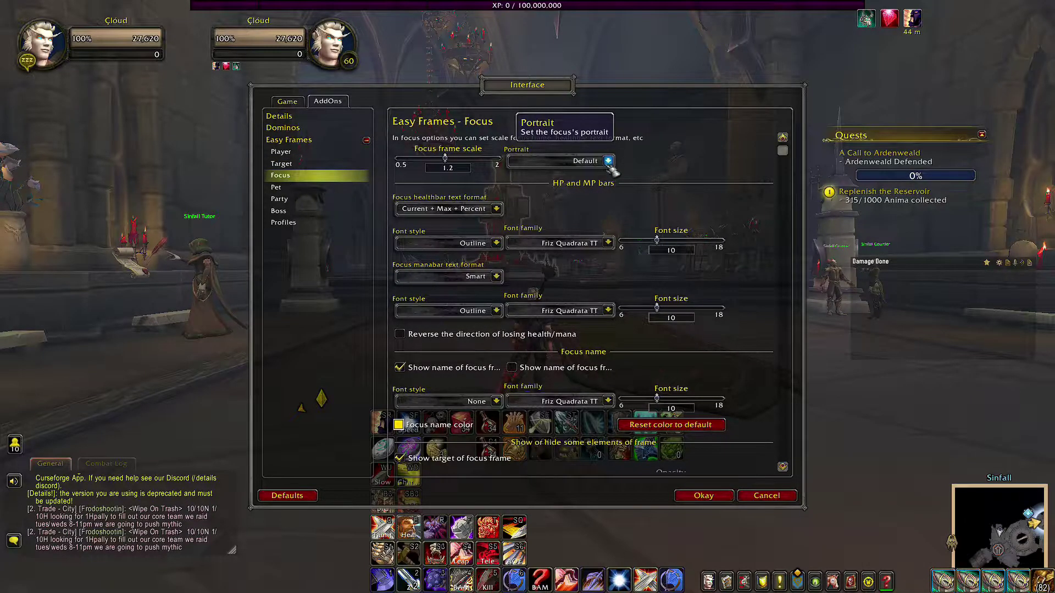
click(282, 188)
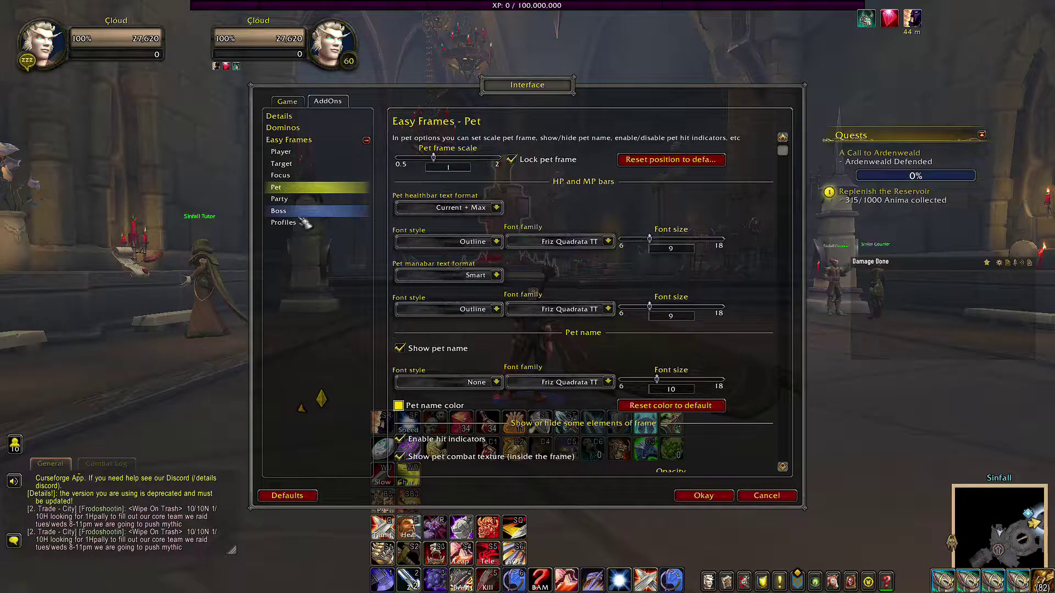
click(305, 199)
click(608, 161)
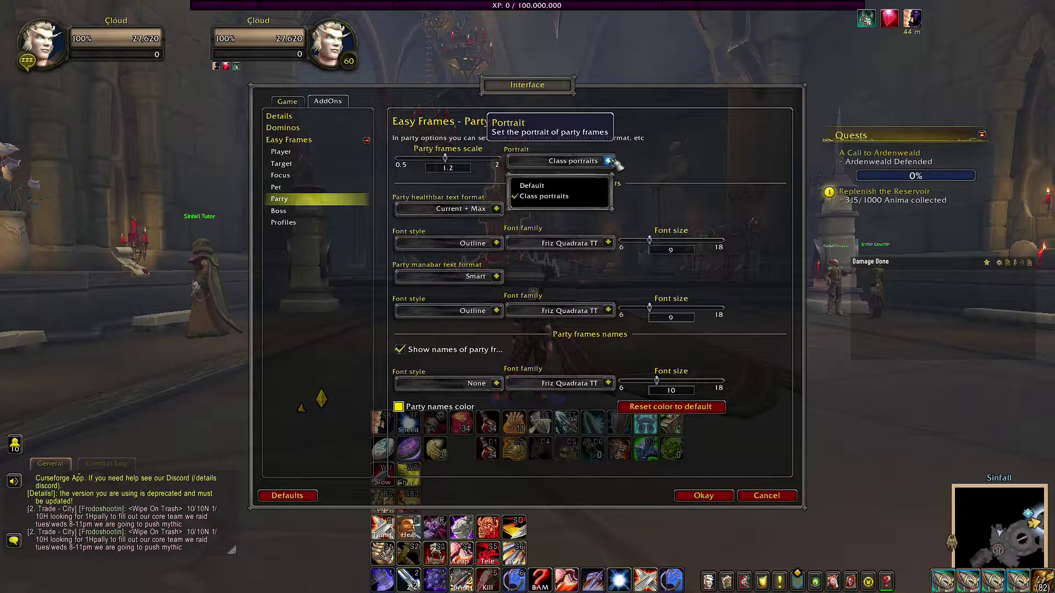
click(556, 188)
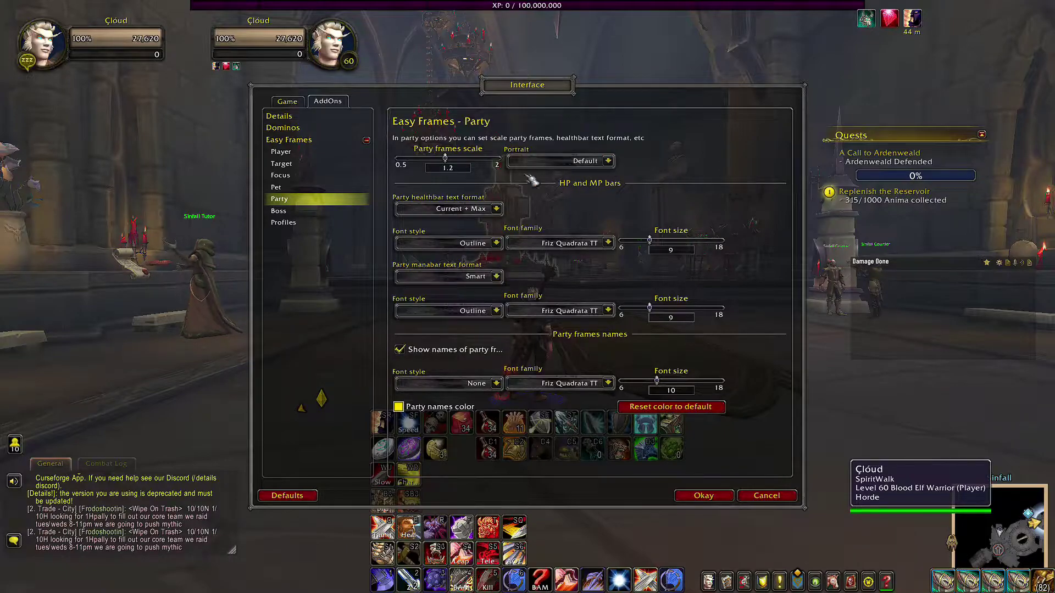
- Review the Boss and Profiles pages, collapse Easy Frames, and save with Okay
click(319, 212)
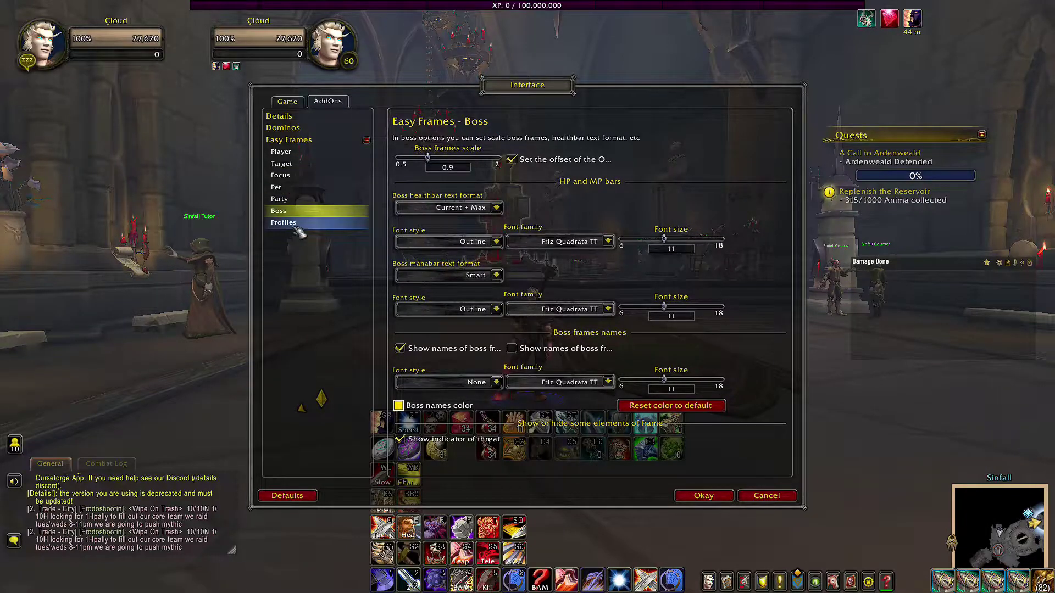
click(293, 223)
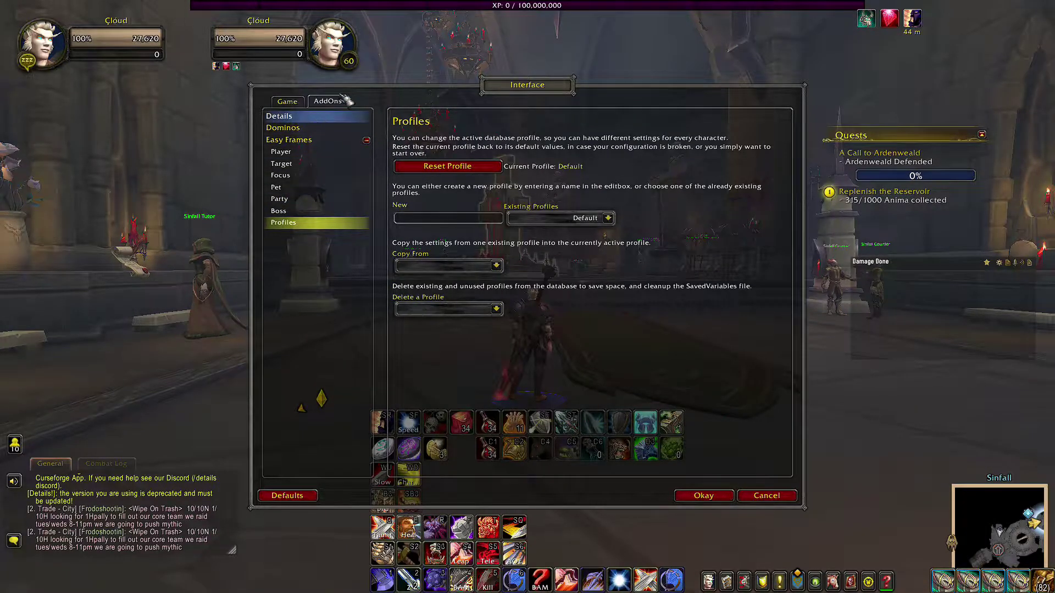
click(365, 140)
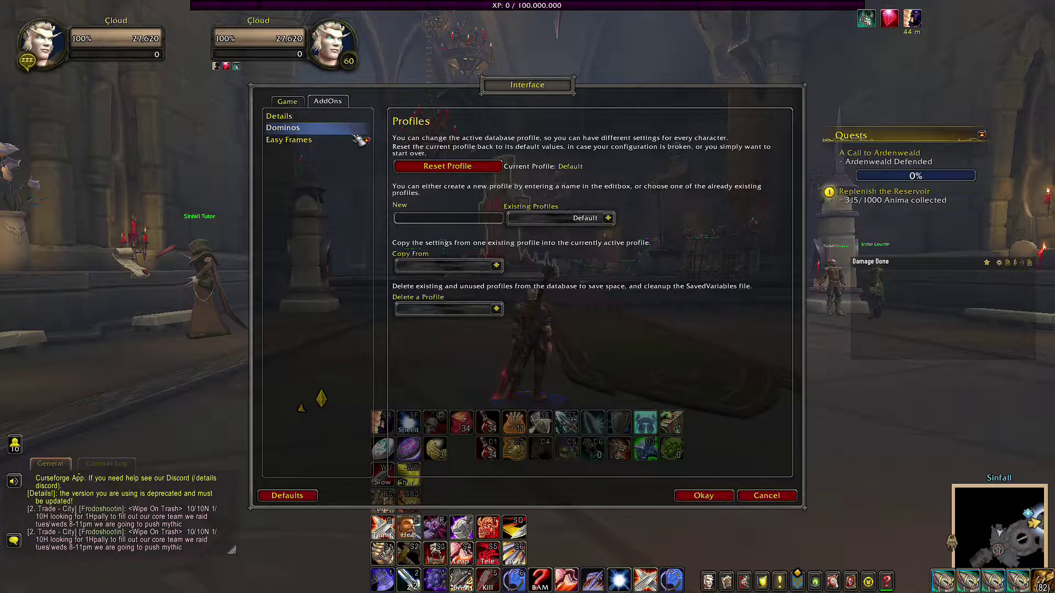
click(713, 498)
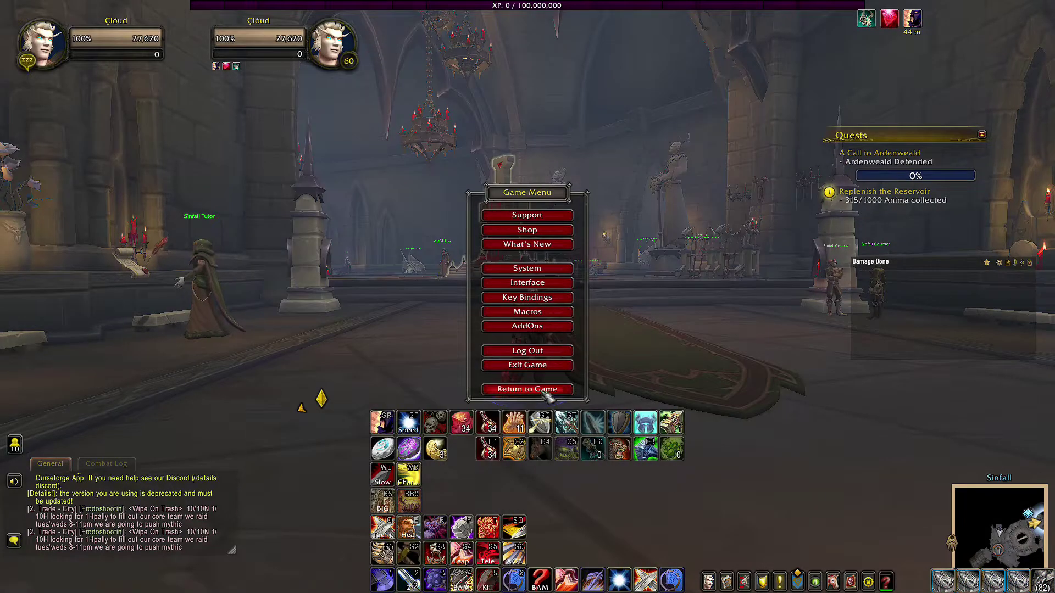
- Briefly reopen Interface options on the general Game settings, then close all menus
key(Escape)
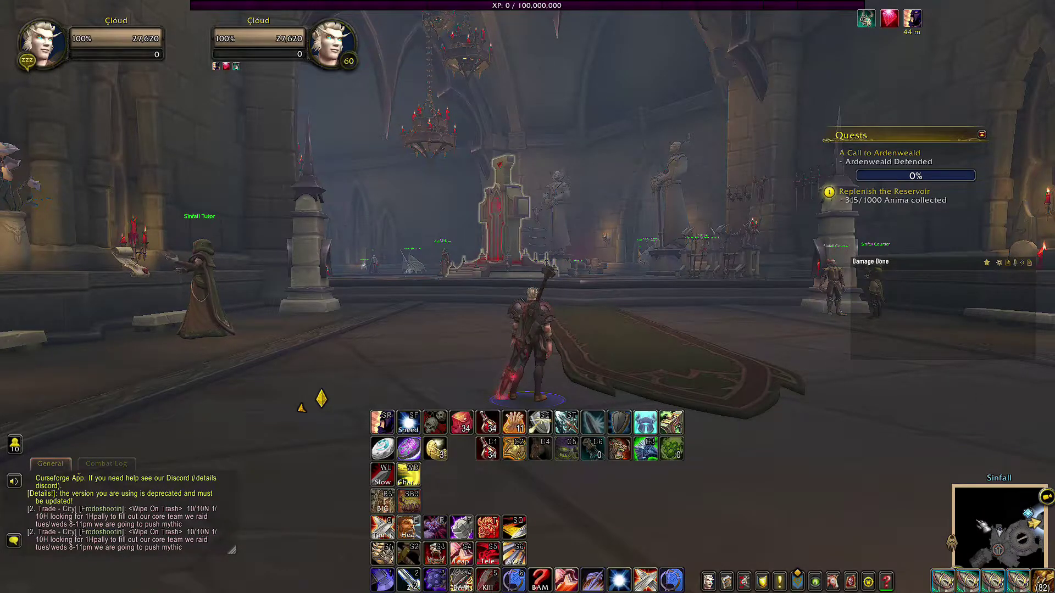
key(Escape)
key(Escape)
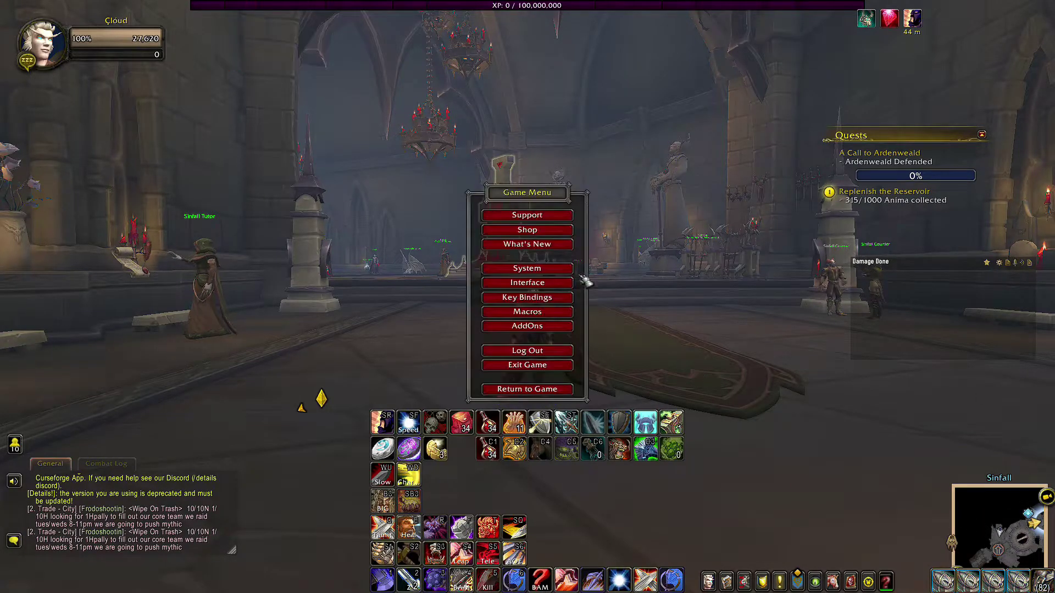
click(541, 284)
click(285, 105)
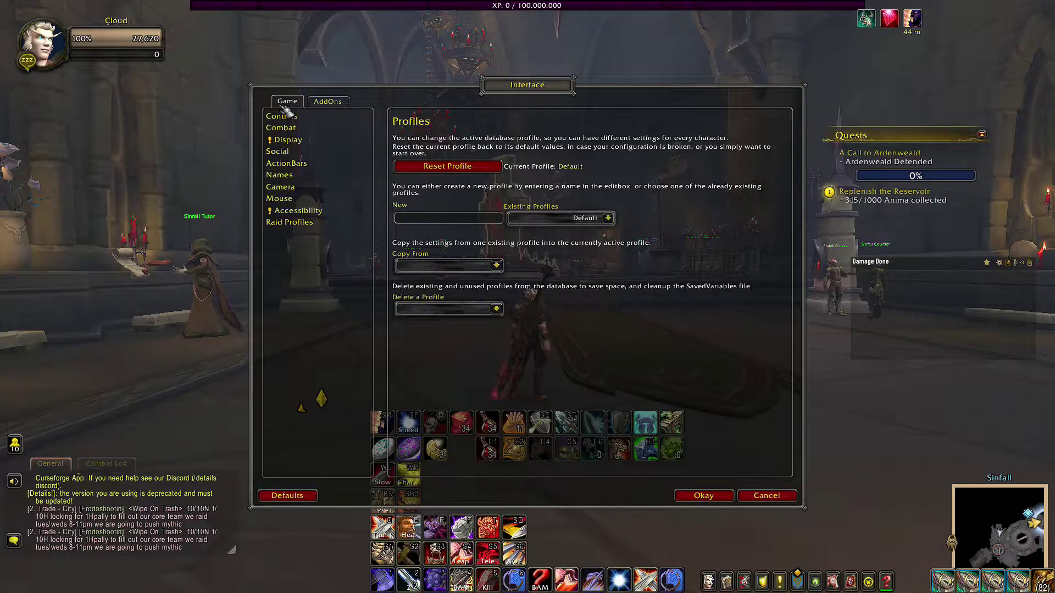
key(Escape)
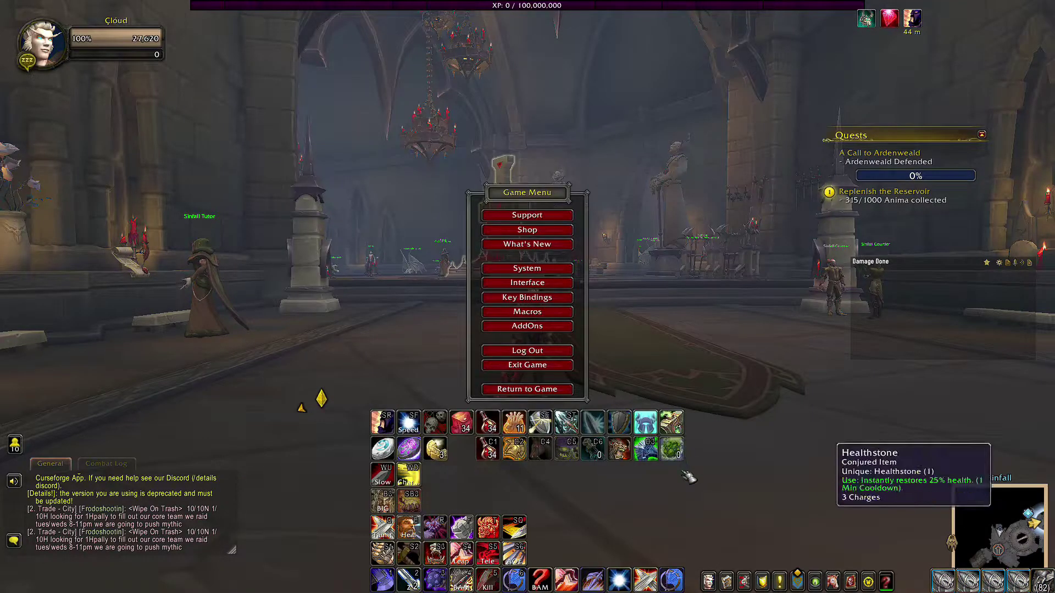
key(Escape)
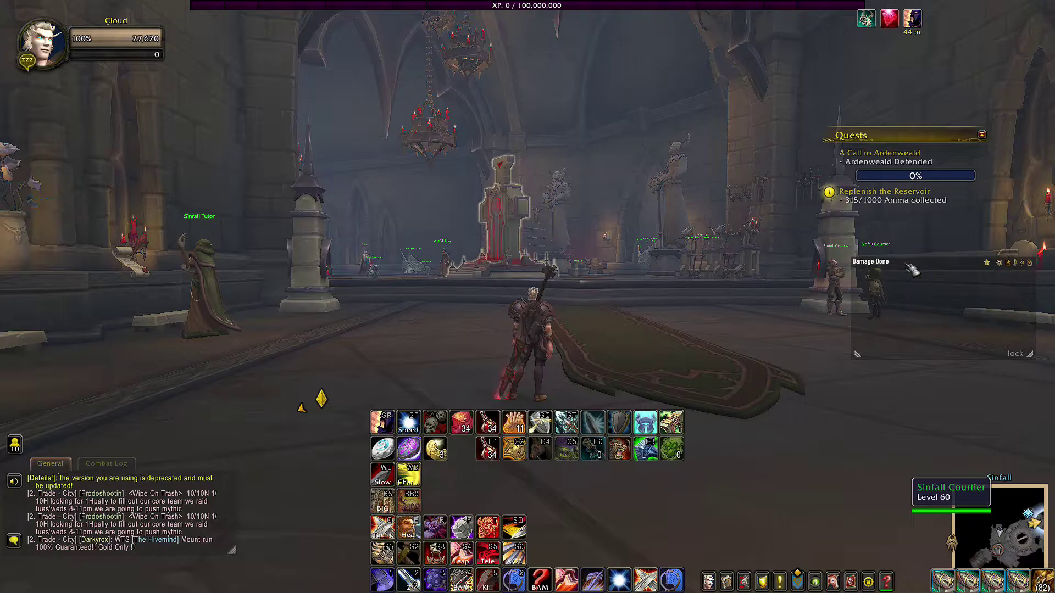
- Lower the Damage Done meter, narrow it, and nudge it down-right beside the minimap
drag(912, 269, 913, 356)
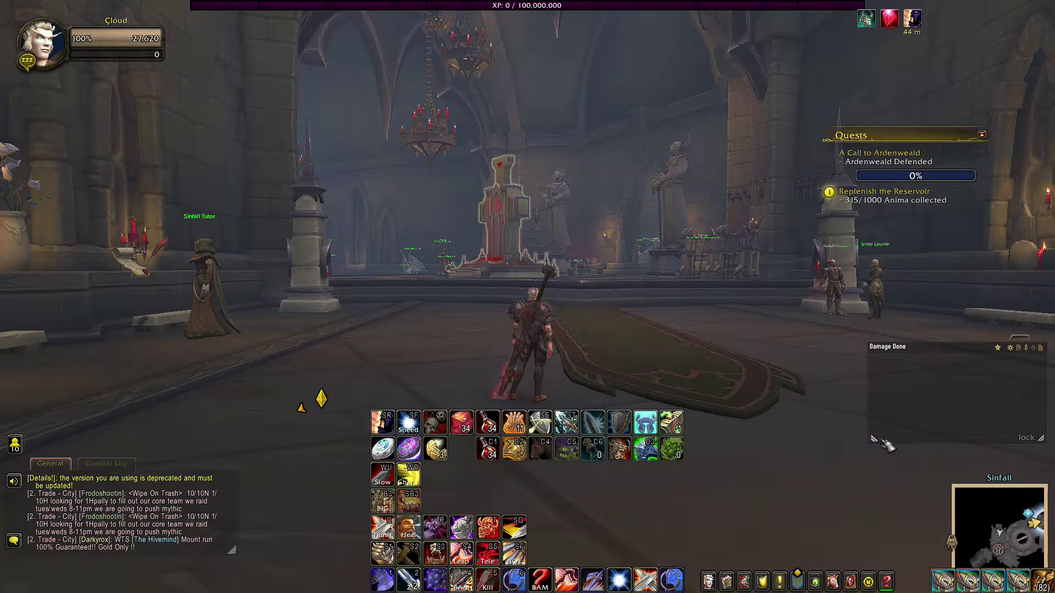
drag(868, 447, 943, 450)
drag(980, 347, 992, 383)
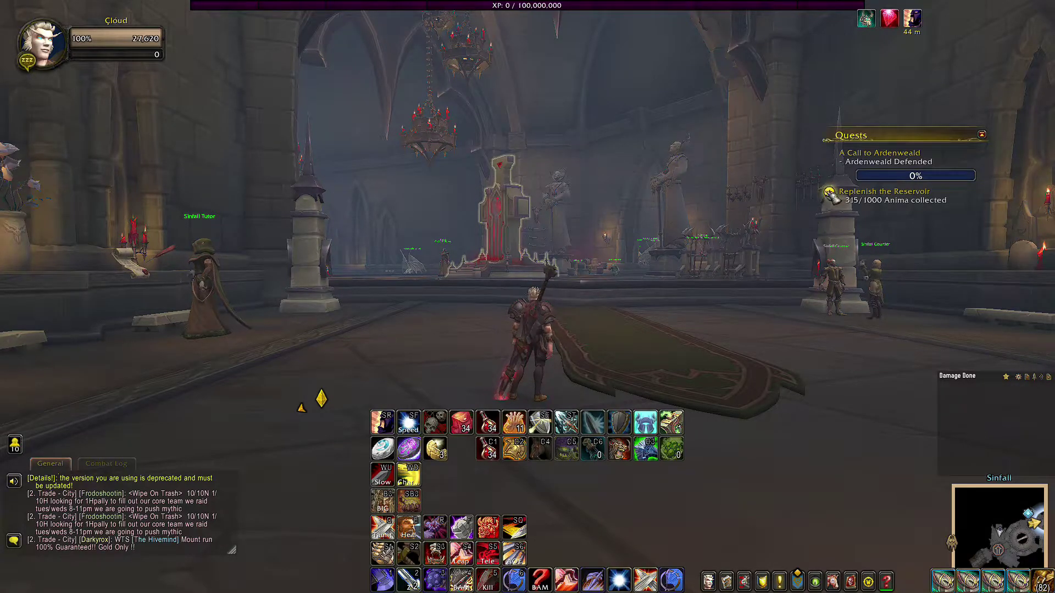
- Tick MoveAnything in the AddOn List and reload the UI
key(Escape)
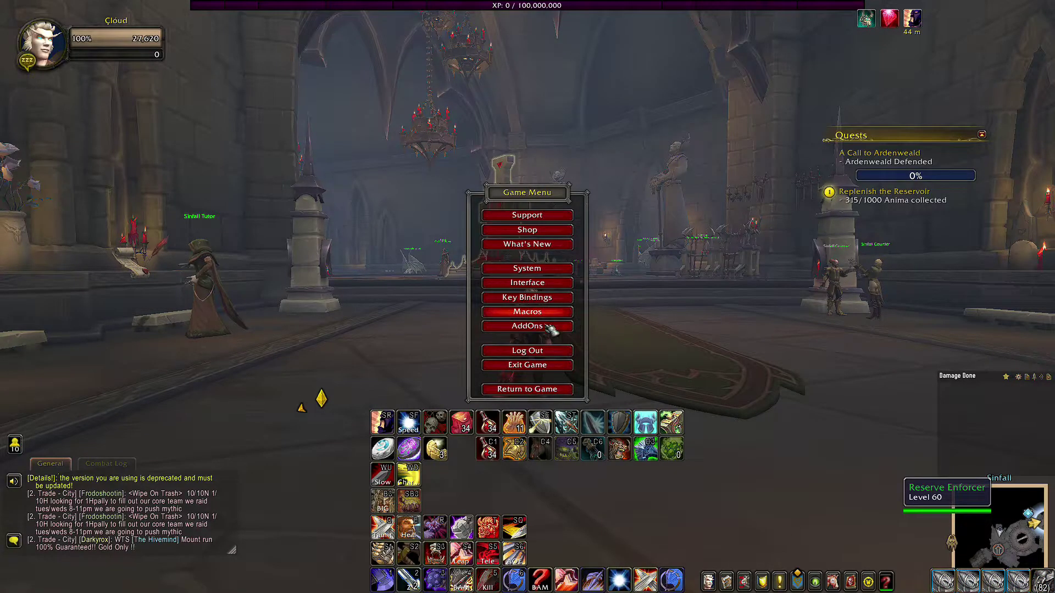
click(495, 326)
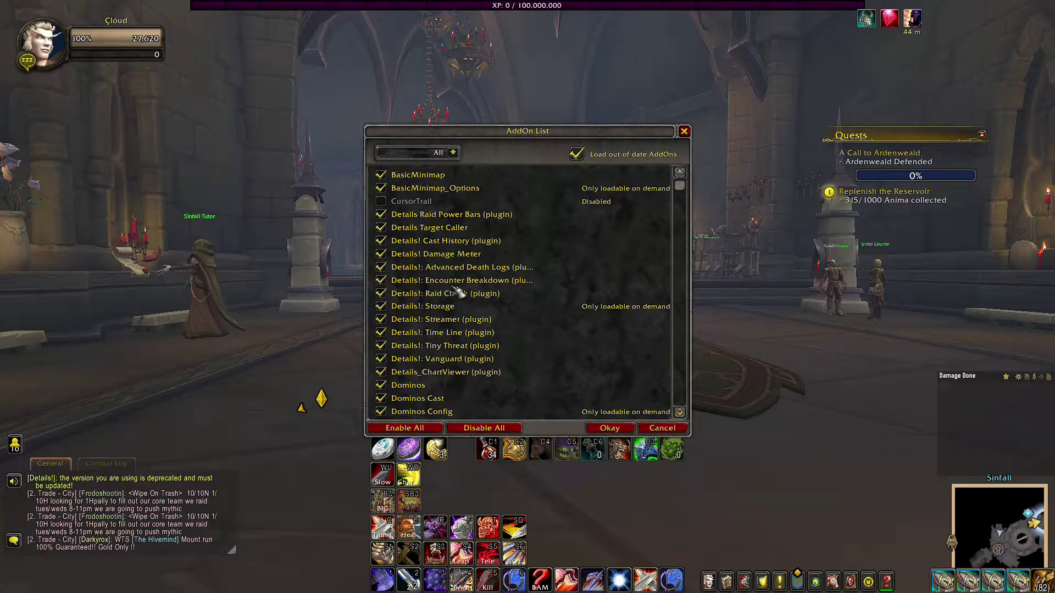
scroll(459, 293, down, 8)
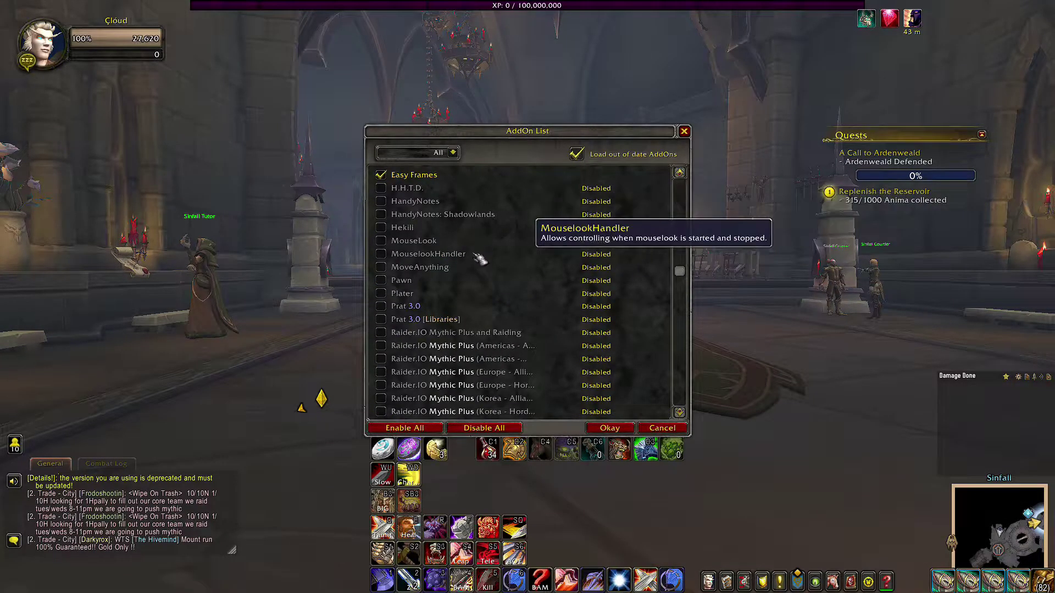
click(381, 267)
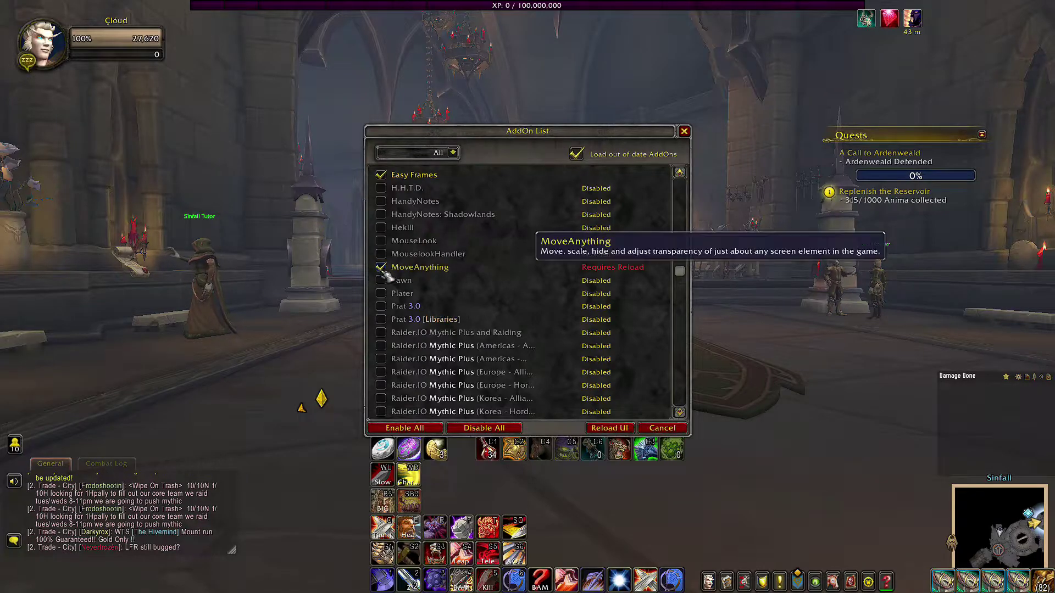
click(613, 428)
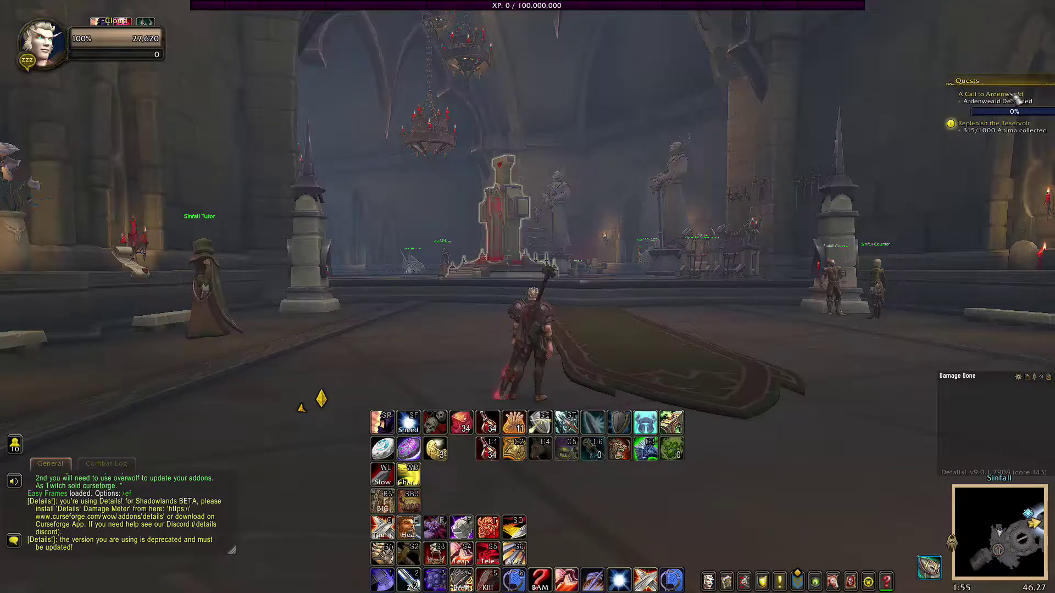
- Open MoveAnything from the game menu, search 'ques', then clear it and scroll the category list
key(Escape)
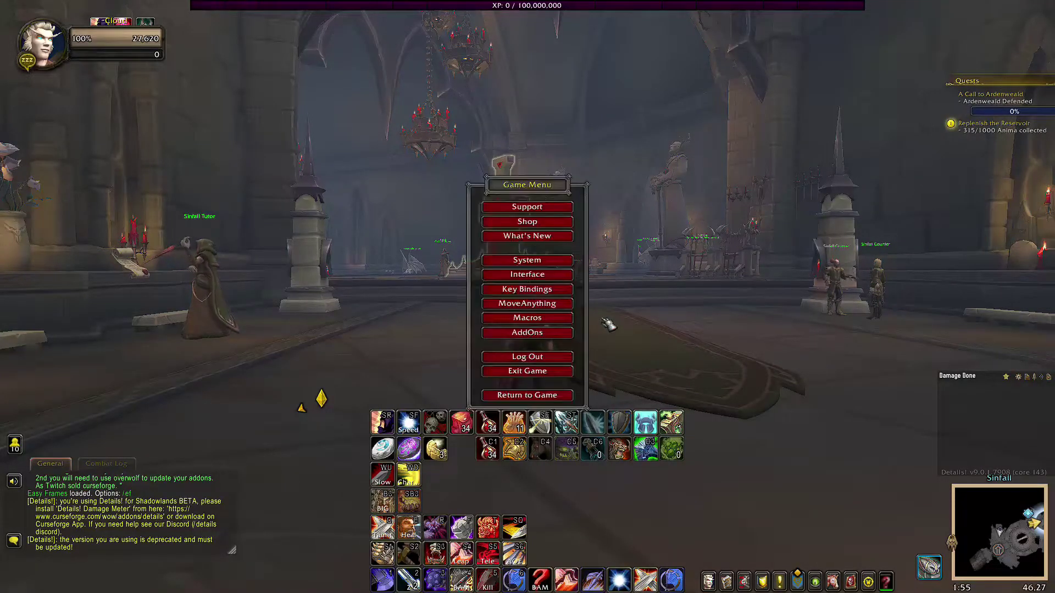
click(564, 306)
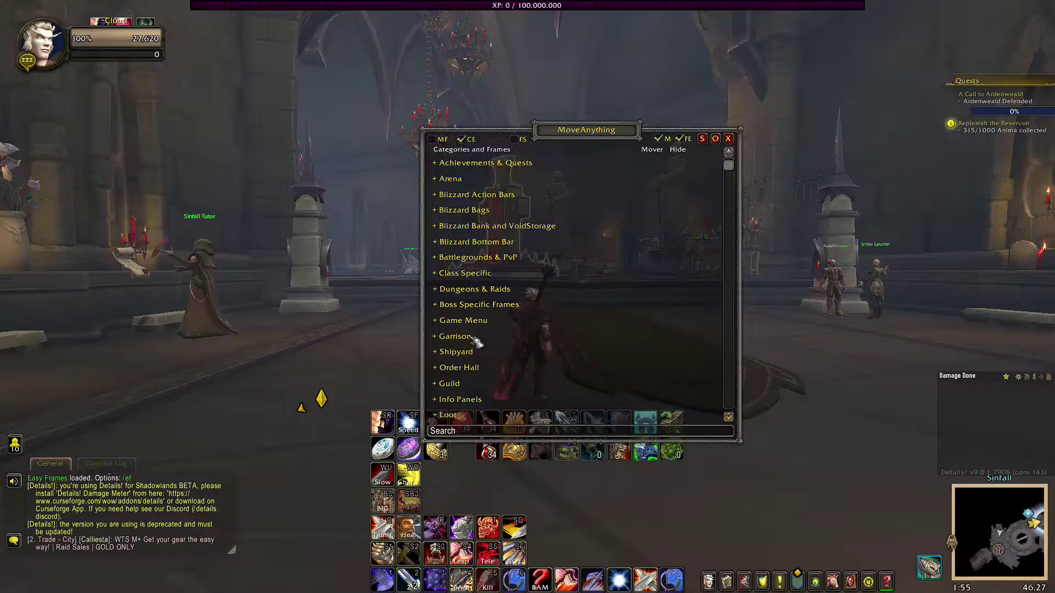
click(449, 431)
text(quest)
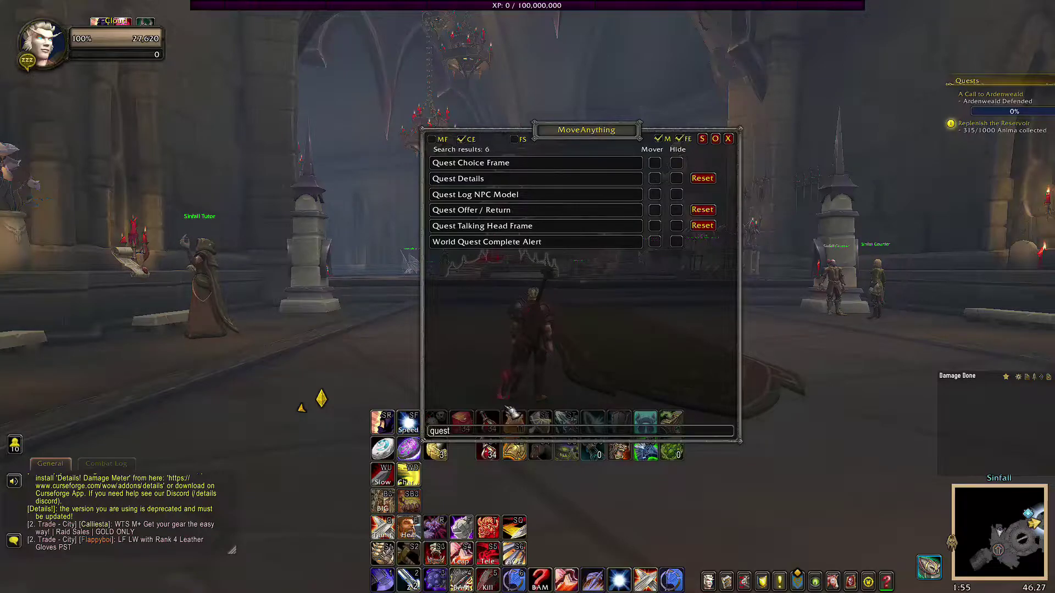
text(s)
key(BackSpace)
key(BackSpace)
key(BackSpace)
key(BackSpace)
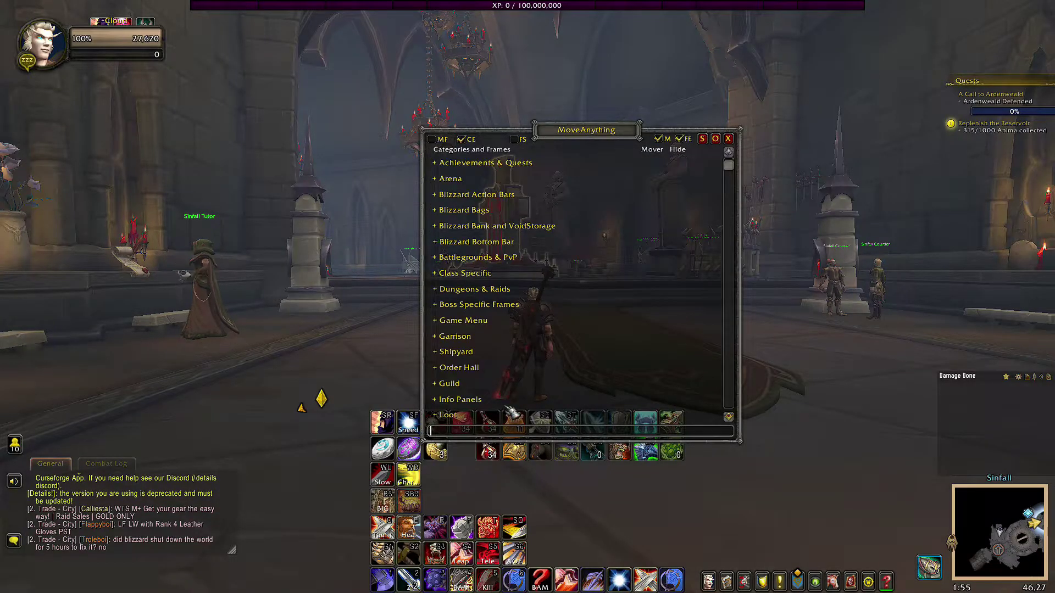
scroll(500, 254, down, 3)
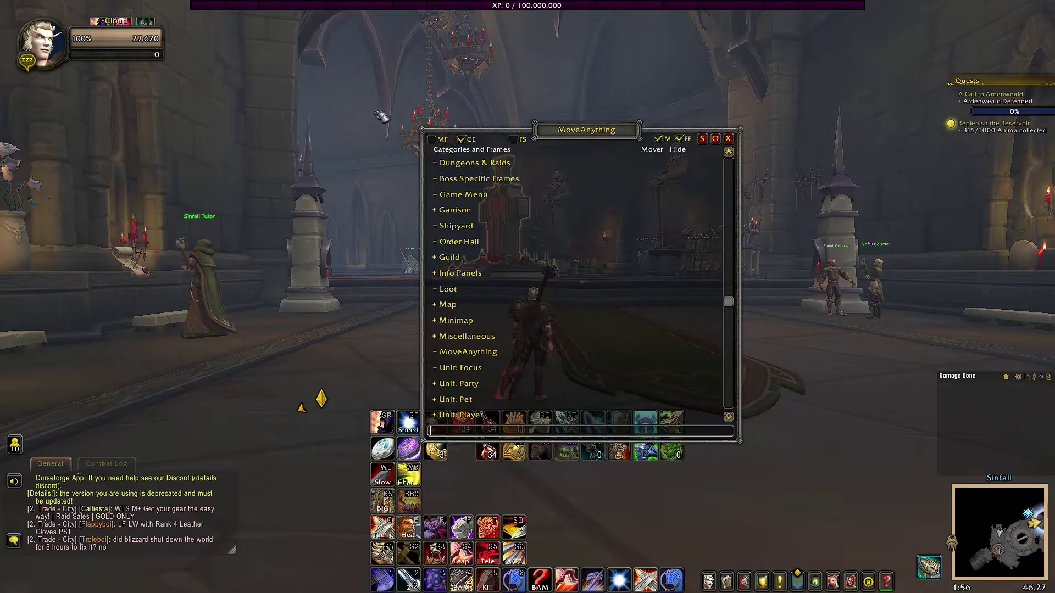
- Drag the player frame lower on the left, then move the MoveAnything window up-left
click(49, 55)
click(34, 100)
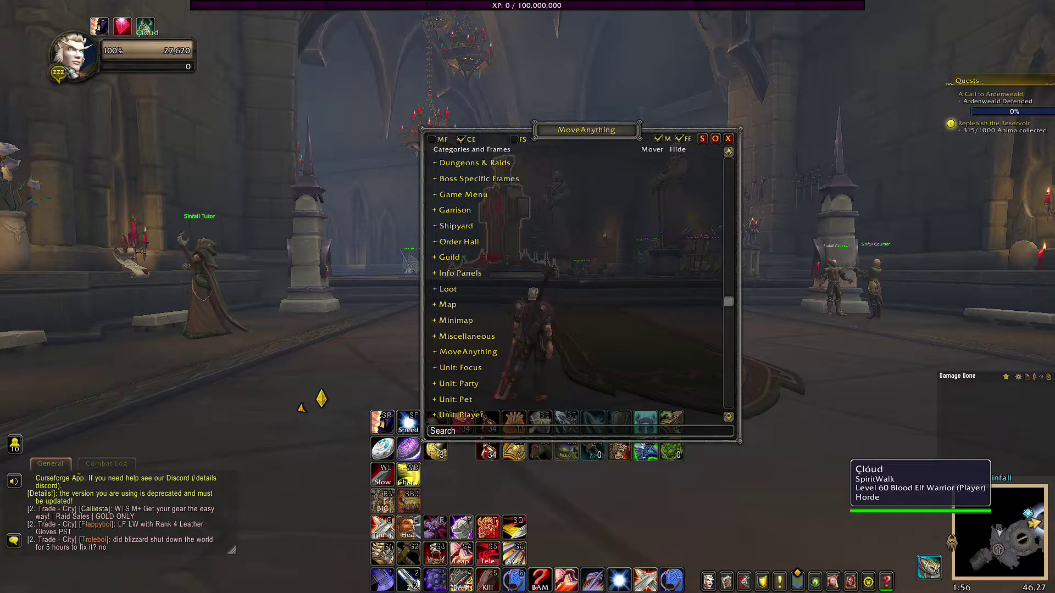
drag(44, 49, 50, 110)
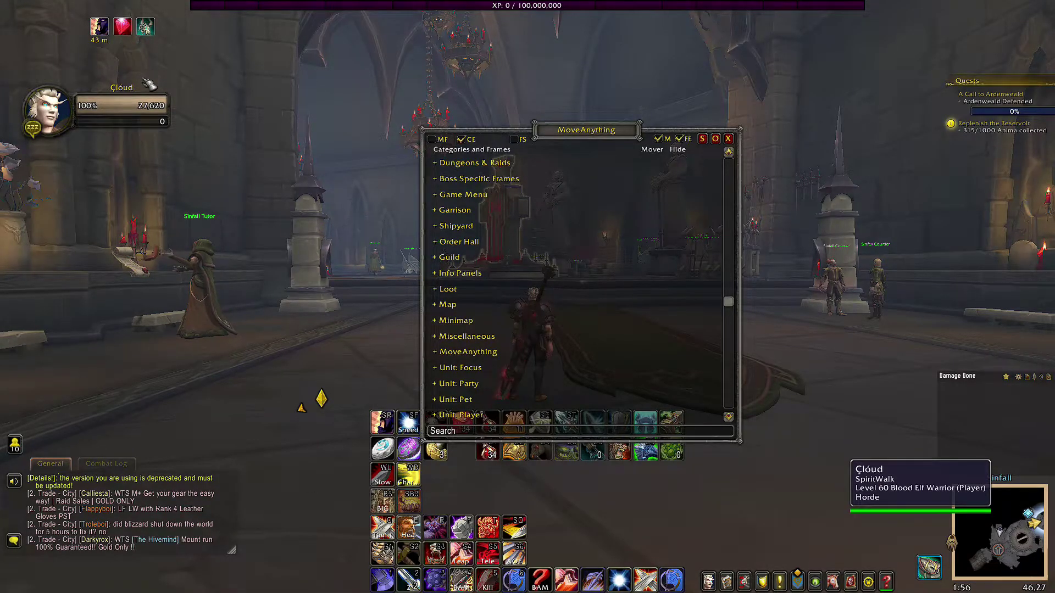
drag(596, 140, 576, 87)
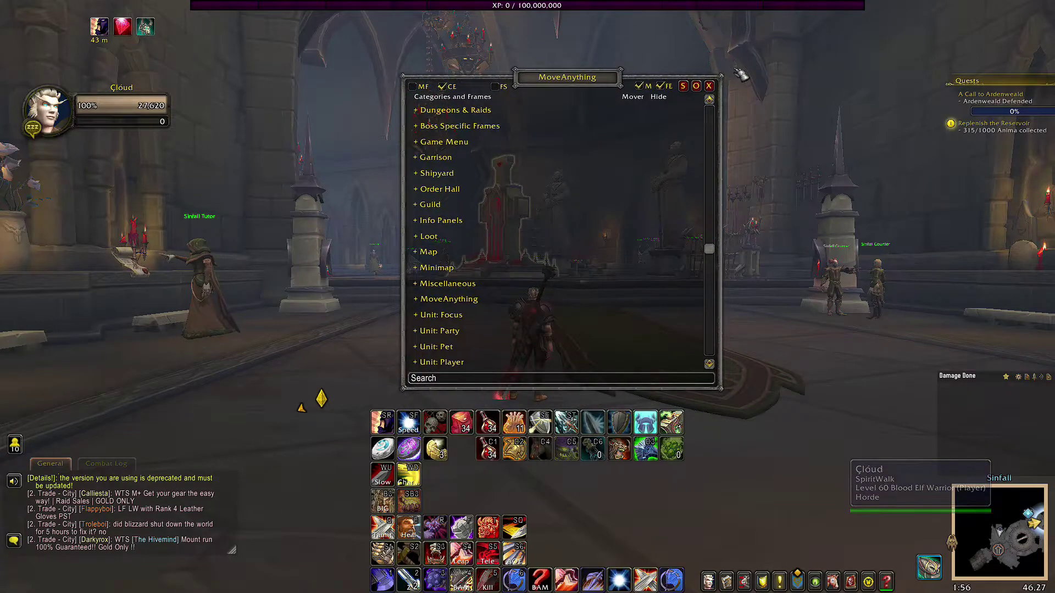